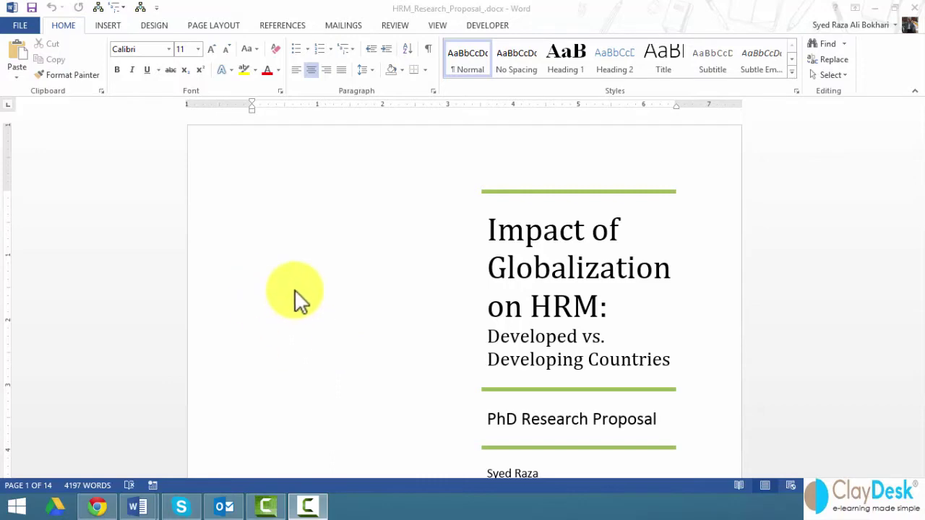
Start a new paragraph after 'between societies.' on page 6
left_click(331, 303)
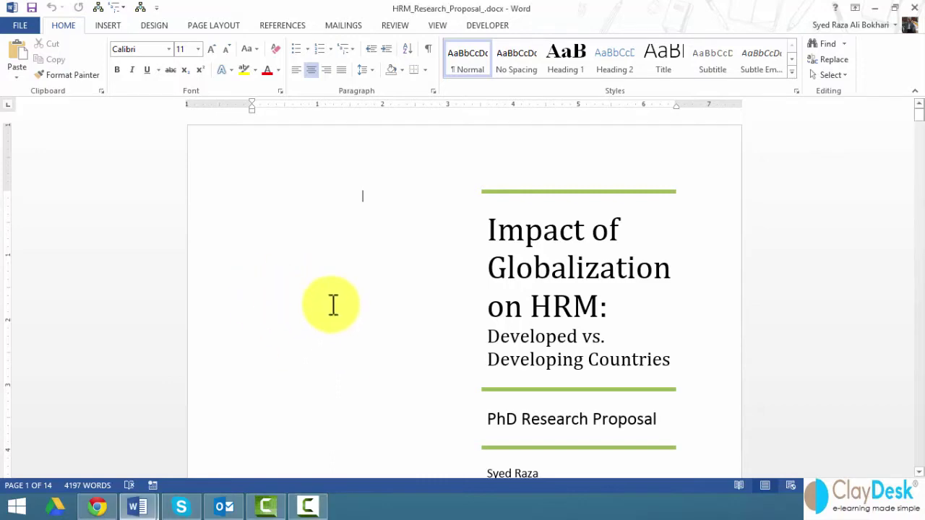
scroll(331, 300, "down", 4)
scroll(322, 296, "down", 10)
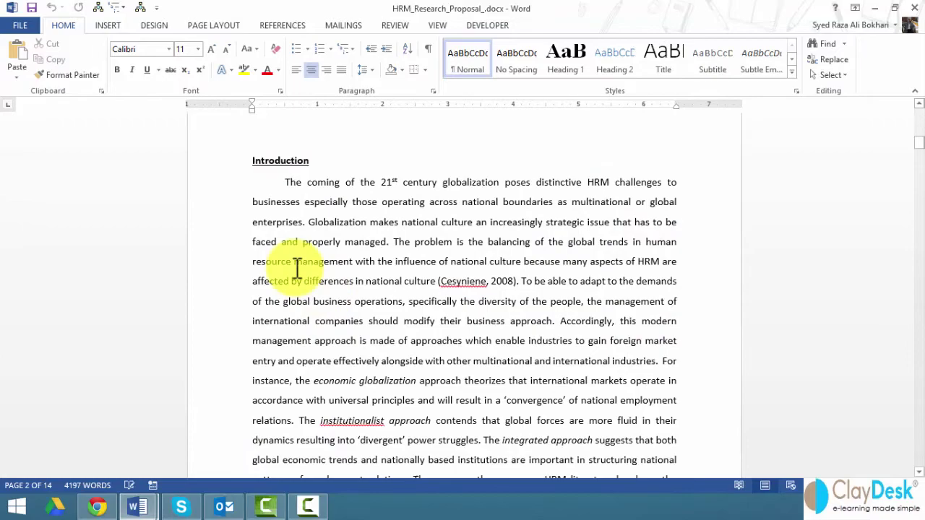
scroll(304, 270, "down", 10)
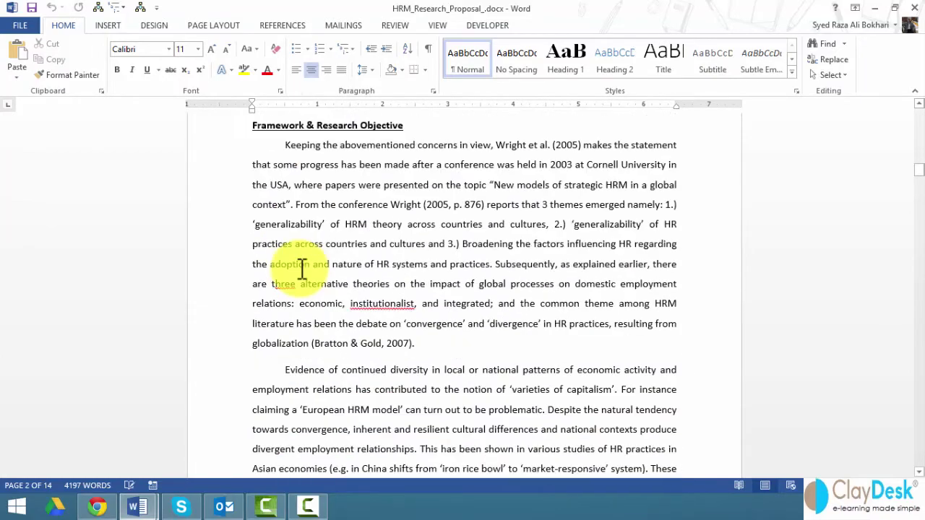
scroll(304, 270, "down", 10)
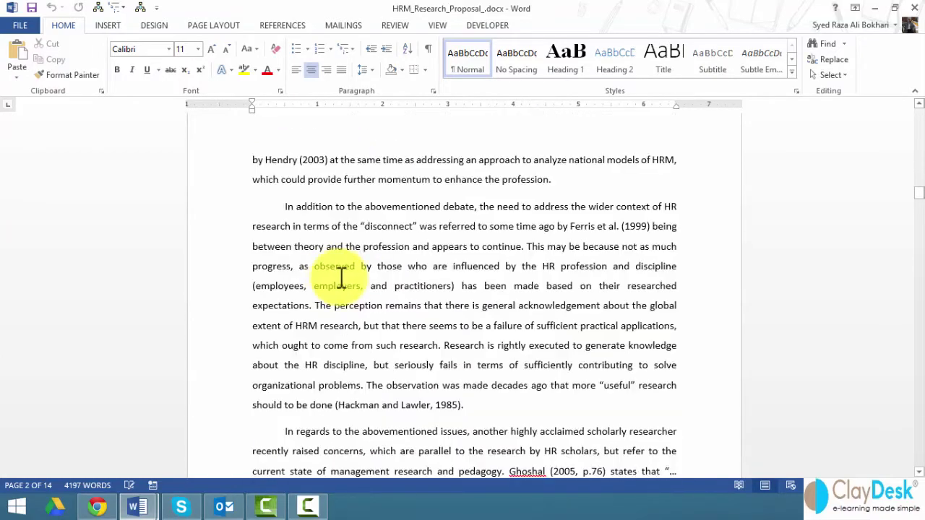
scroll(330, 268, "down", 3)
scroll(323, 266, "down", 8)
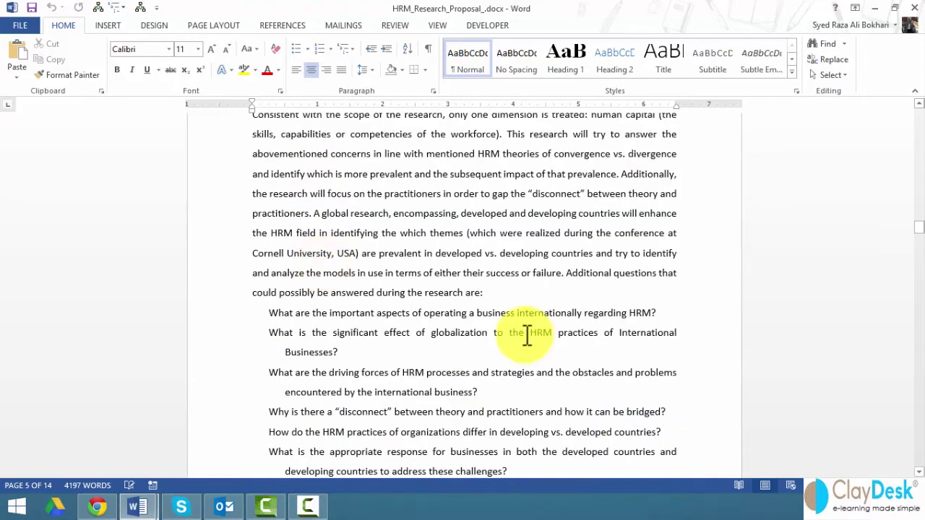
scroll(378, 330, "down", 7)
scroll(378, 326, "down", 4)
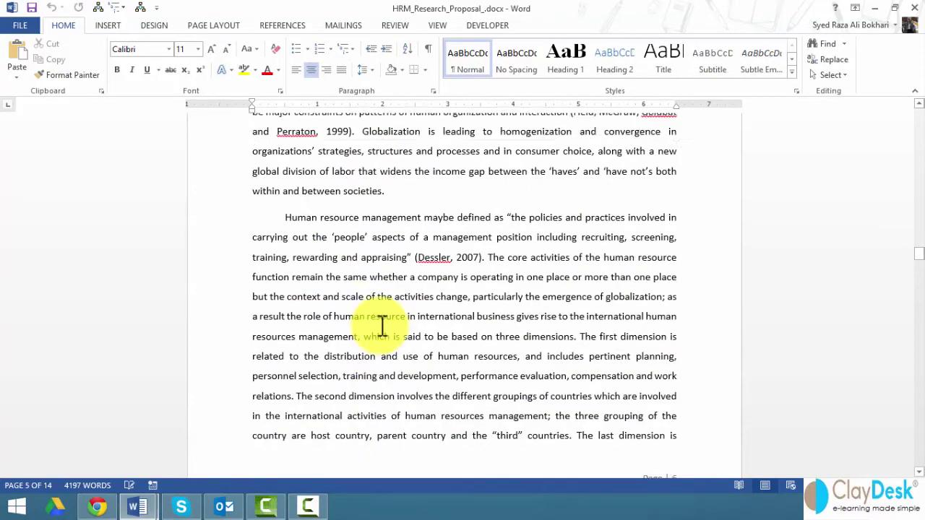
scroll(383, 324, "up", 2)
left_click(409, 292)
key("Return")
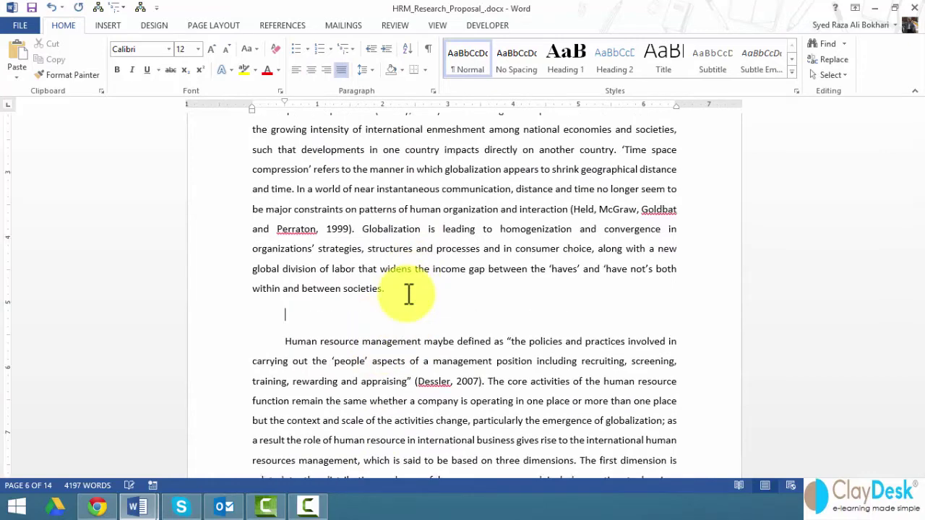
Type the heading 'MANAGEMENT CONFERENCE AGENDA FORM'
scroll(237, 305, "up", 2)
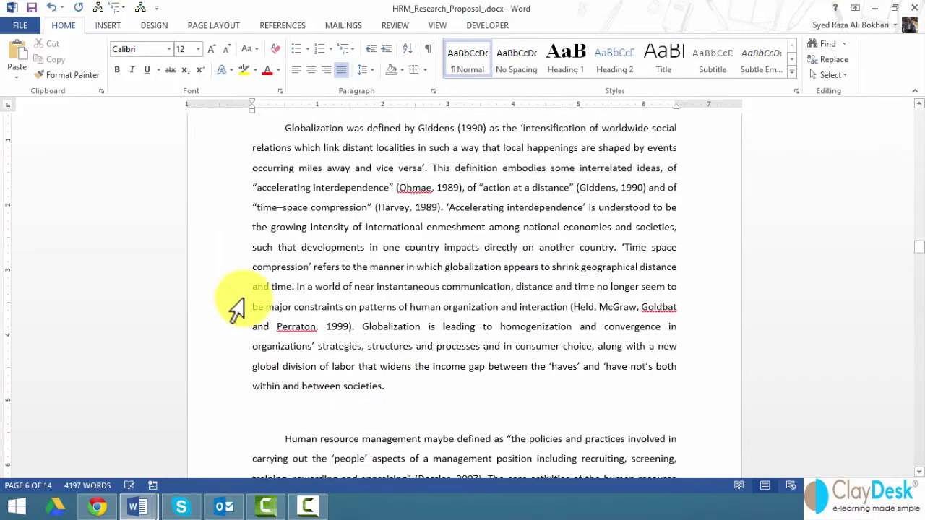
scroll(299, 313, "down", 2)
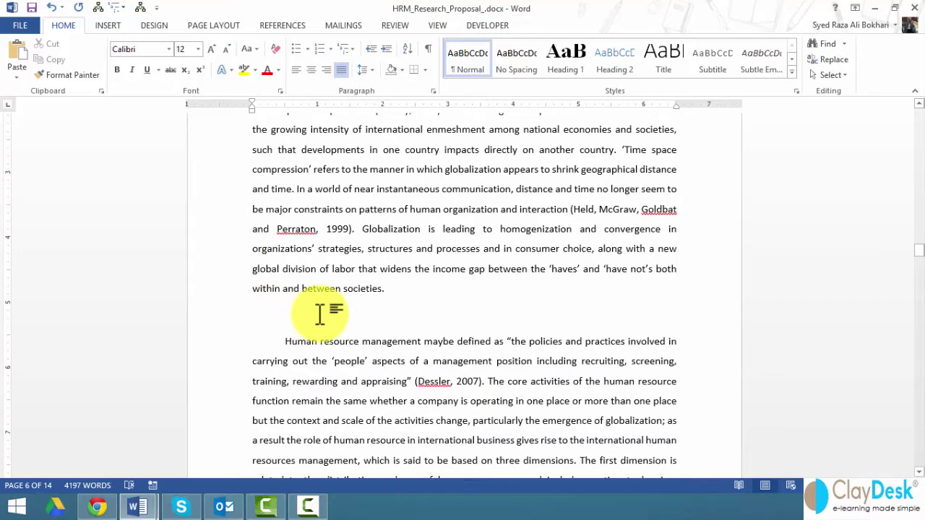
type("ma")
key("BackSpace")
key("BackSpace")
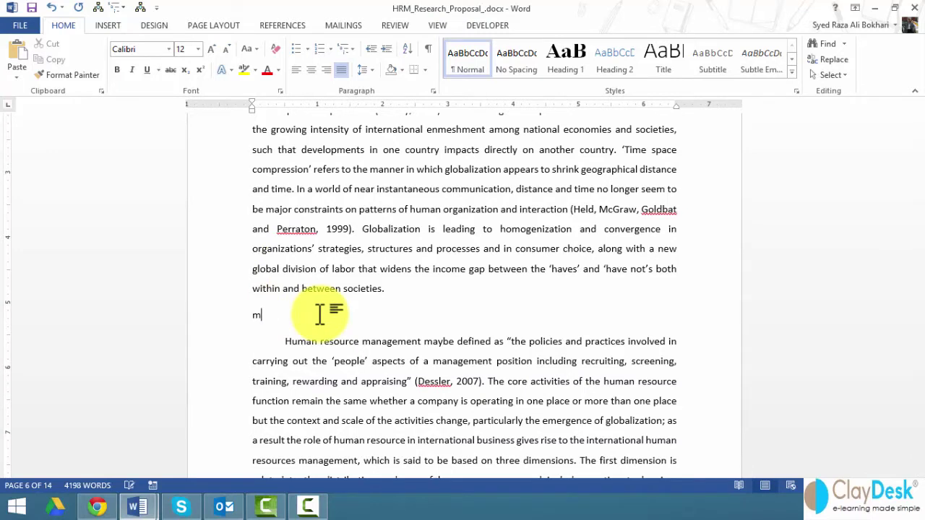
type("MANAGEME")
key("BackSpace")
key("BackSpace")
type("MENT CONFERENCE ")
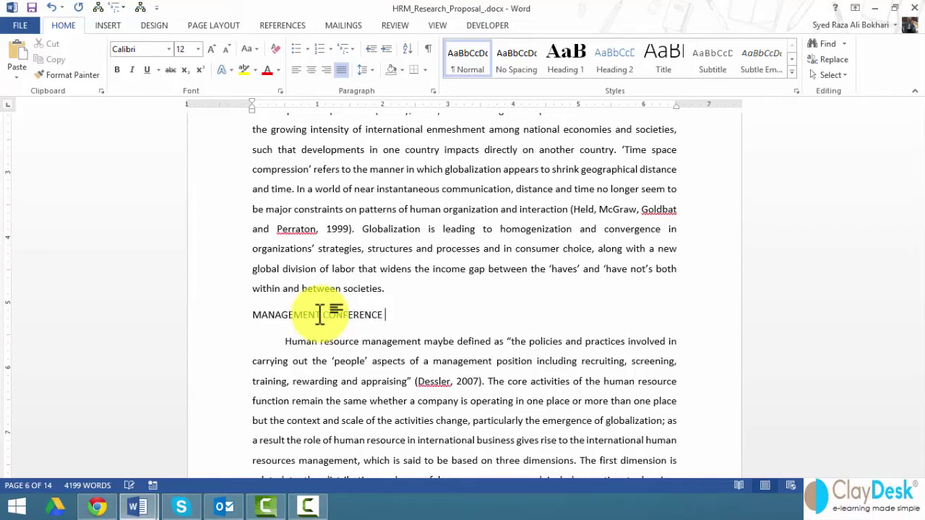
type("AGENDA FORM")
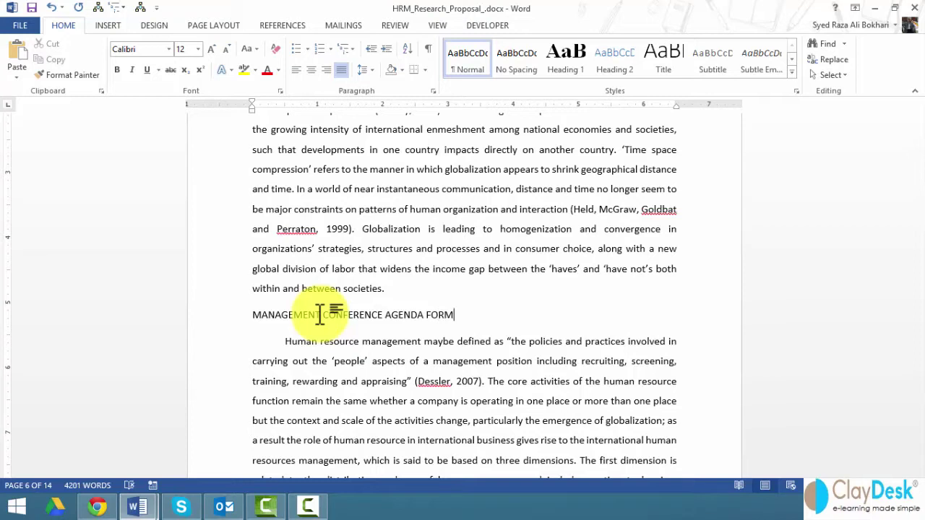
Make the heading bold and add a non-bold empty line beneath it
triple_click(320, 314)
key("ctrl+b")
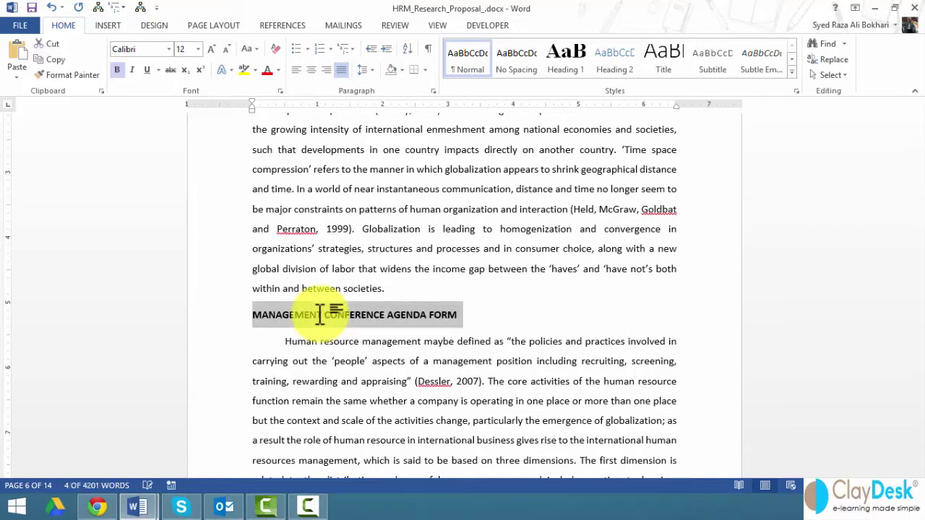
key("End")
key("Return")
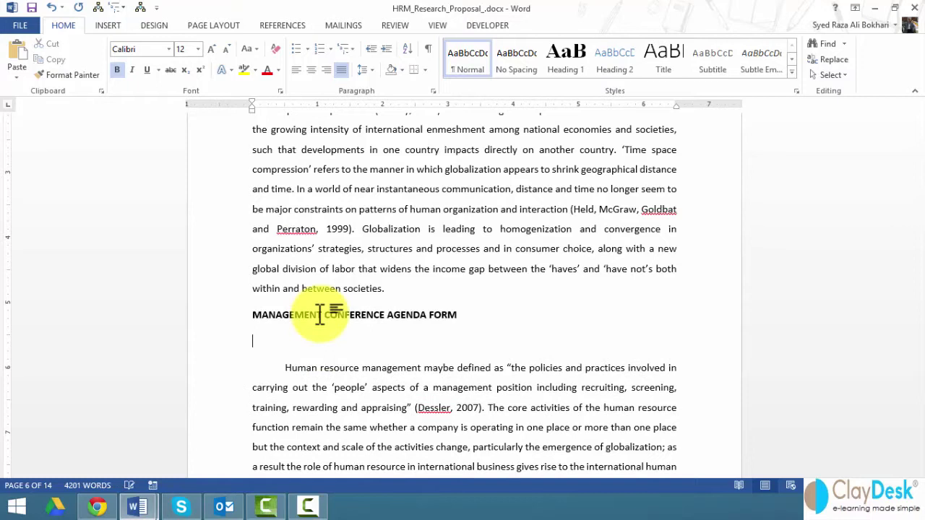
key("ctrl+b")
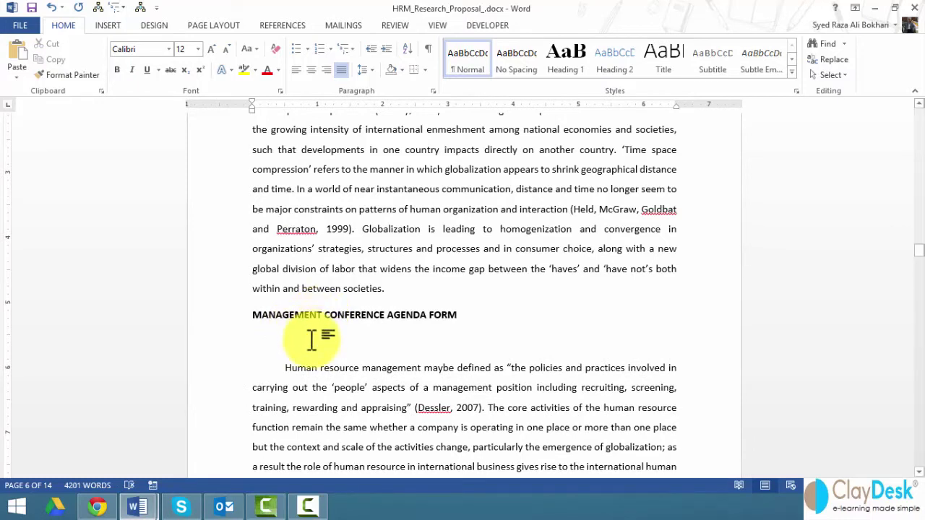
Show the Developer tab and confirm it is checked under Customize Ribbon in Word Options
left_click(487, 26)
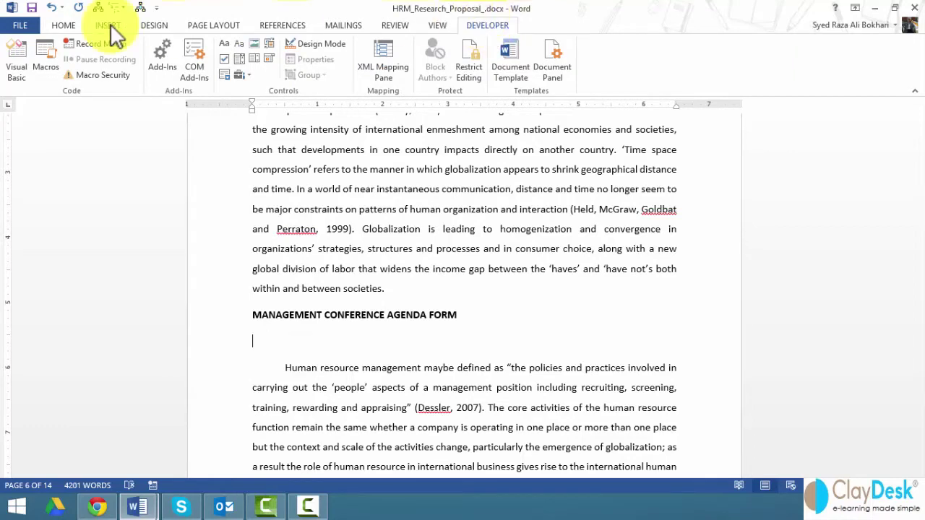
left_click(20, 26)
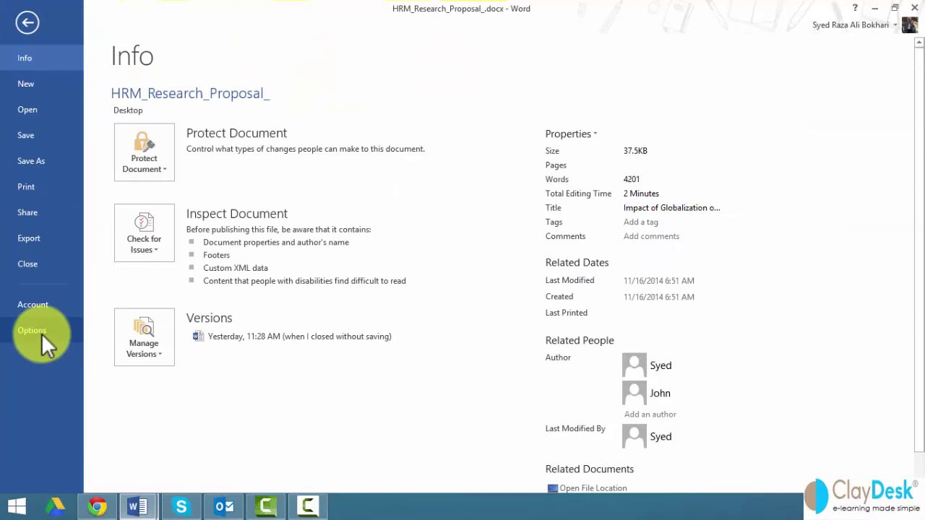
left_click(41, 333)
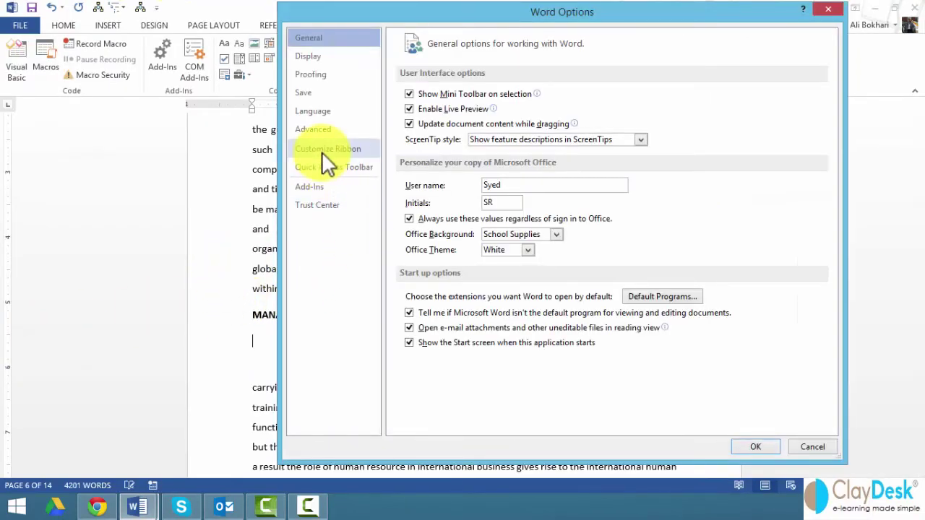
left_click(325, 149)
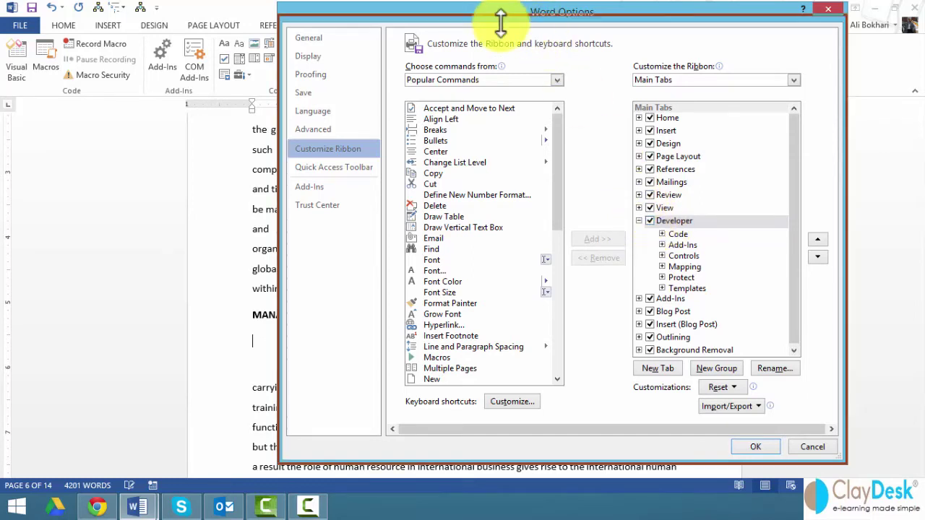
left_click_drag(477, 25, 471, 58)
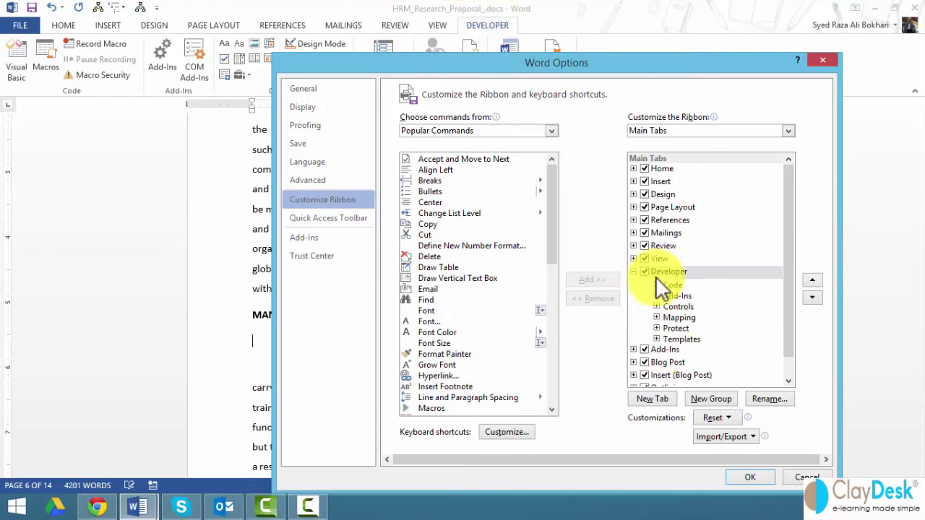
left_click(748, 479)
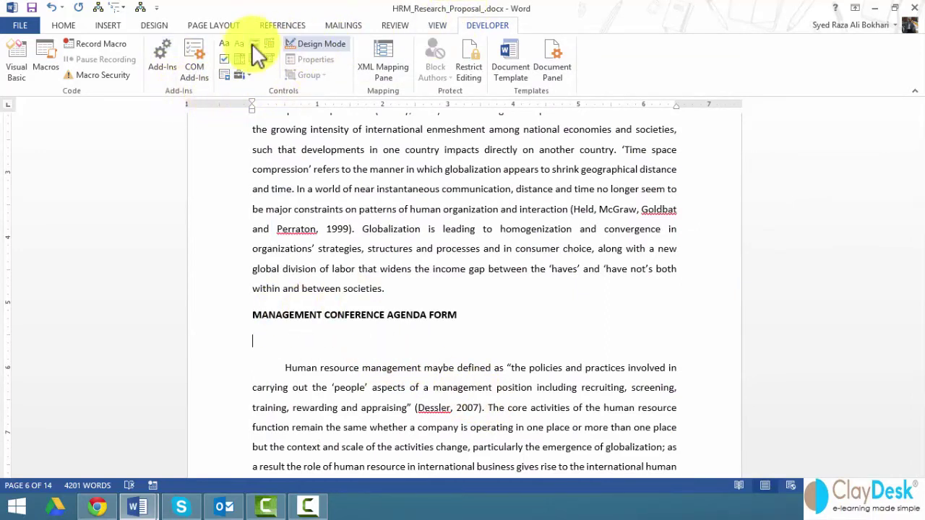
Turn on Design Mode and add a 'Name:' label with a plain-text content control
left_click(311, 46)
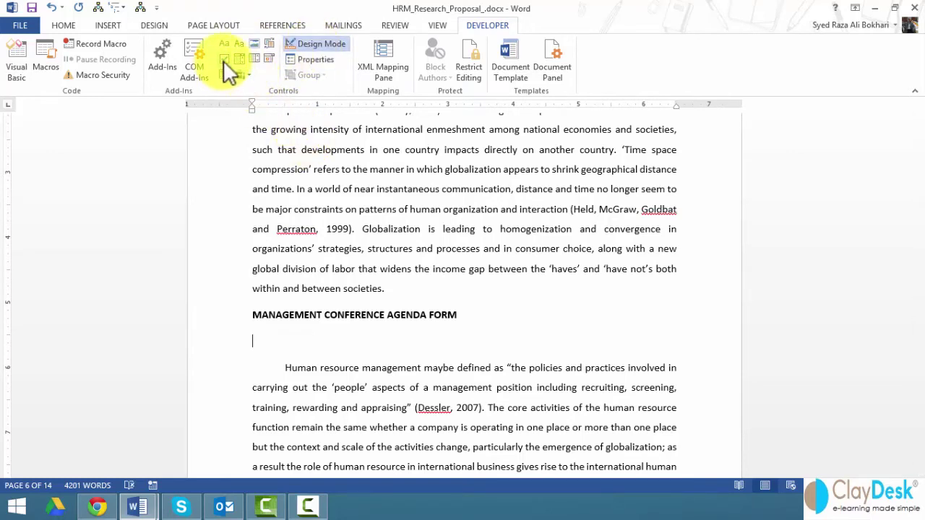
left_click(391, 359)
type("Name:")
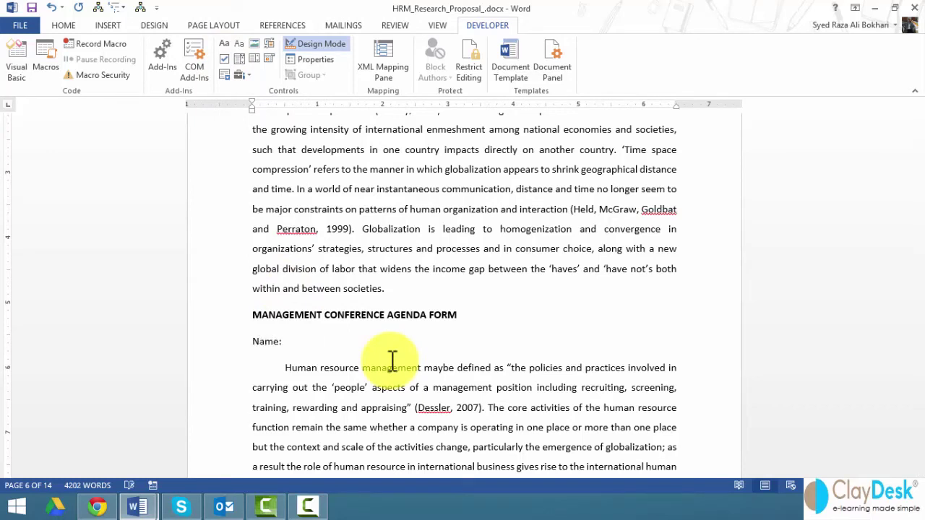
left_click(225, 43)
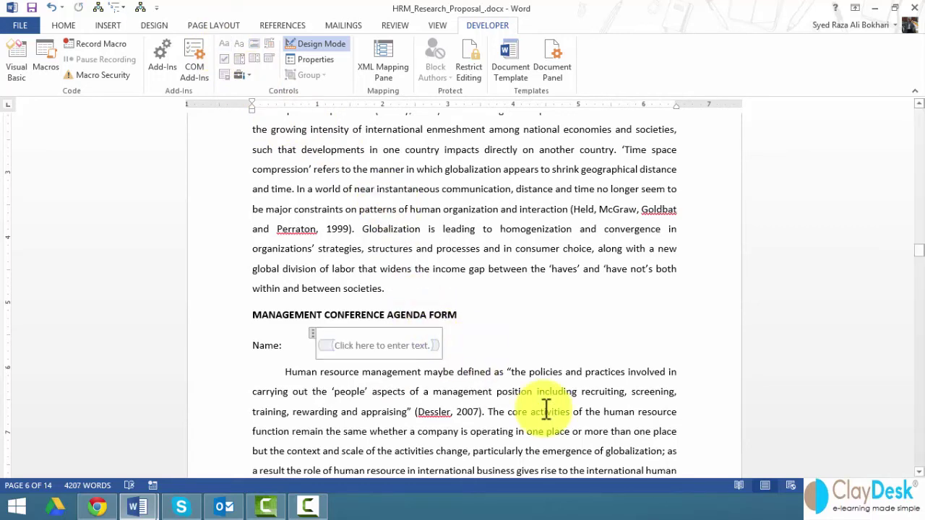
left_click(477, 346)
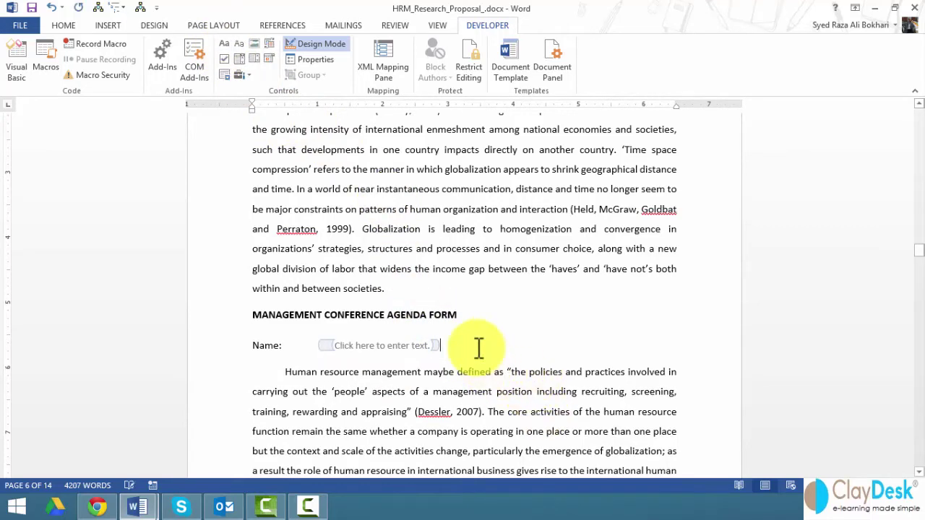
key("Return")
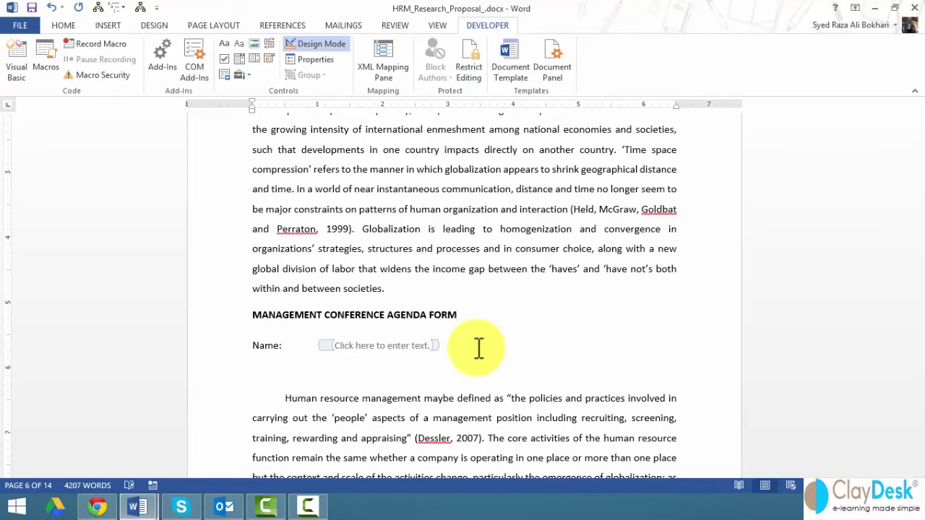
Add an 'Address:' label with a plain-text control and a new line below
type("Address:")
key("Tab")
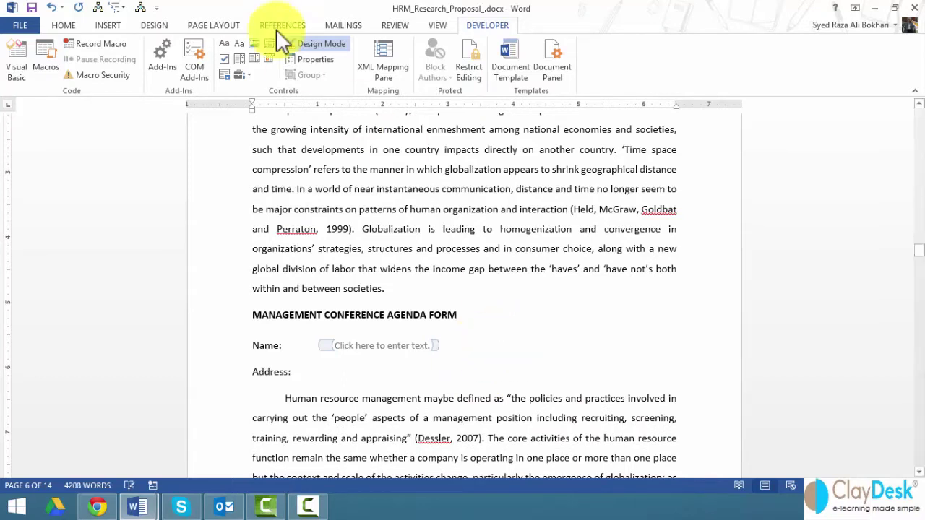
left_click(224, 40)
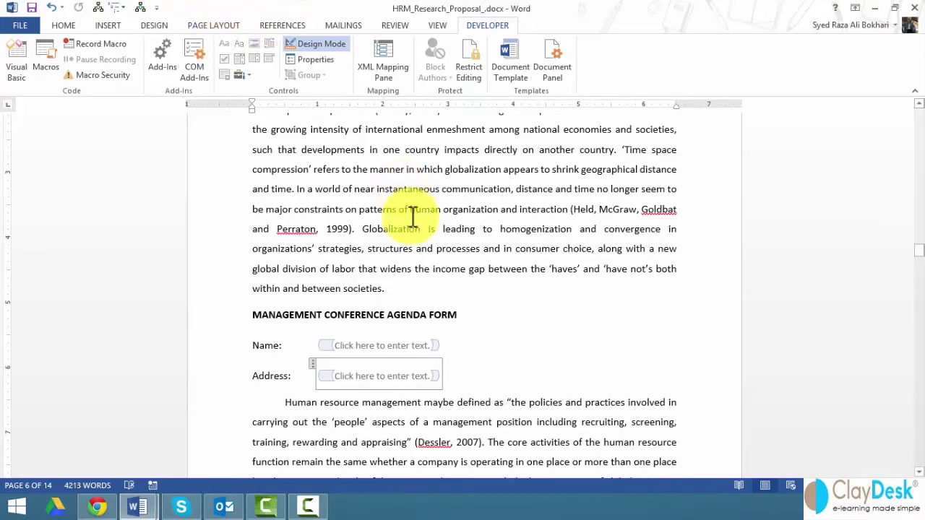
left_click(461, 375)
key("Return")
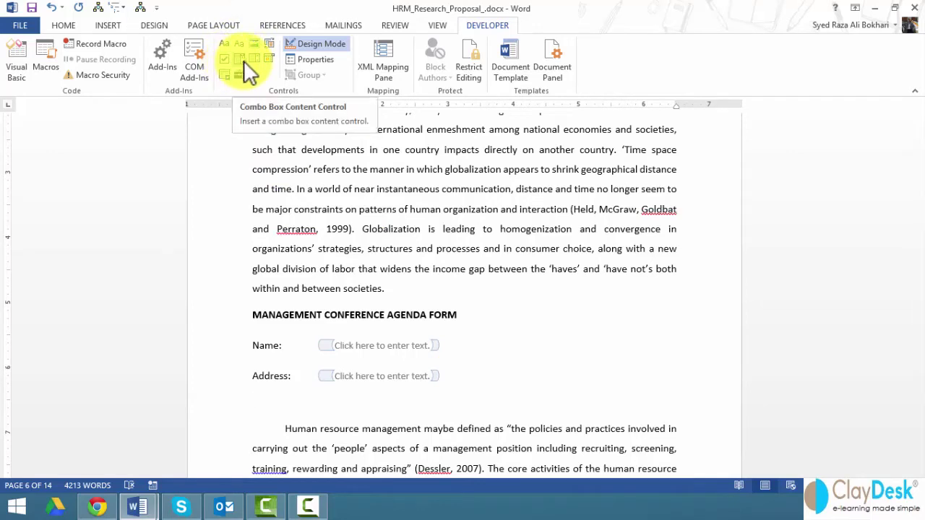
Insert a Combo Box control and add the choices Chiacgo and San Francisco in its Properties
scroll(369, 311, "down", 1)
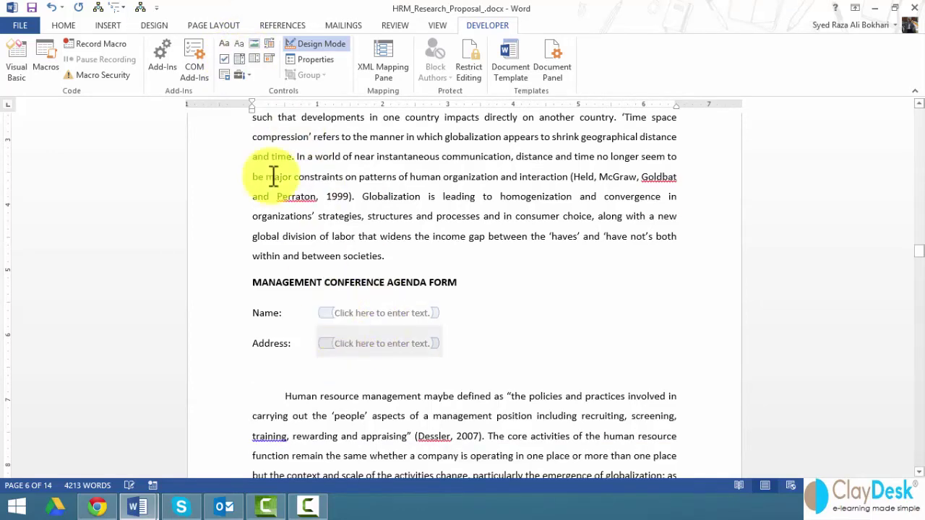
left_click(244, 62)
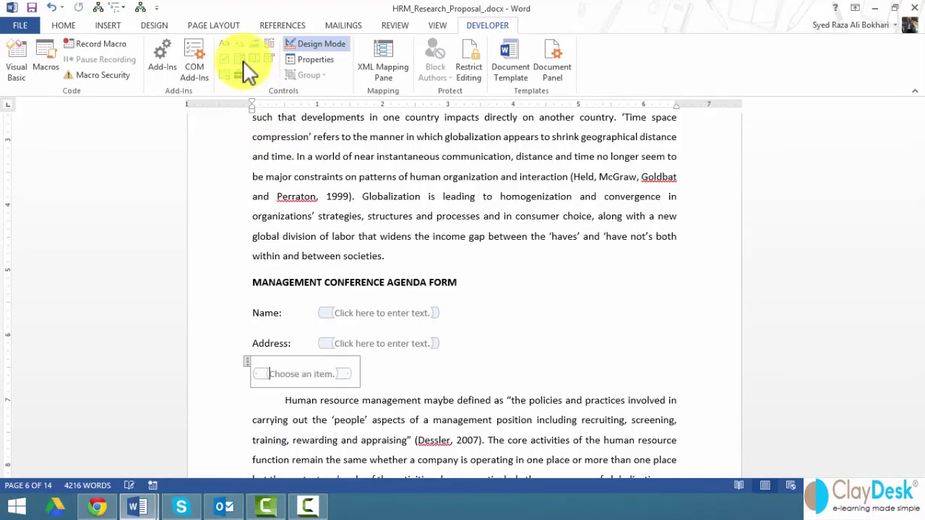
right_click(299, 373)
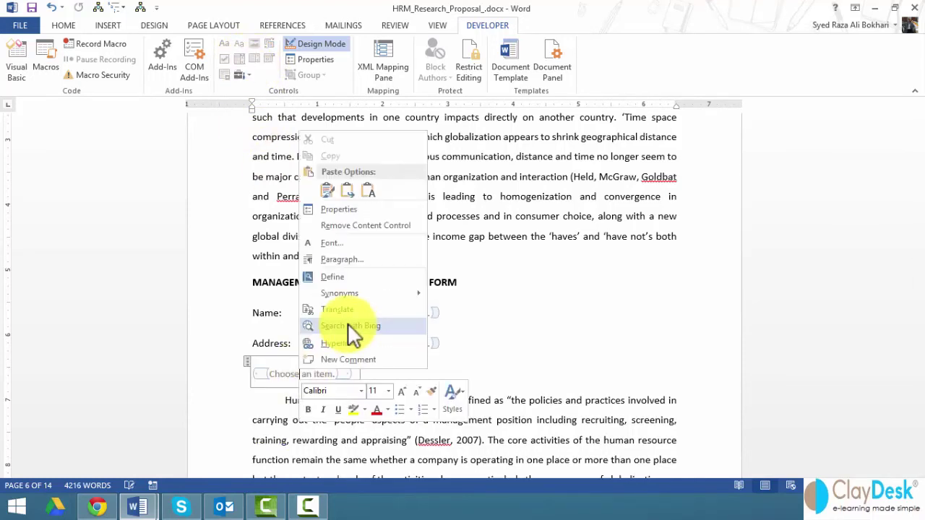
left_click(327, 209)
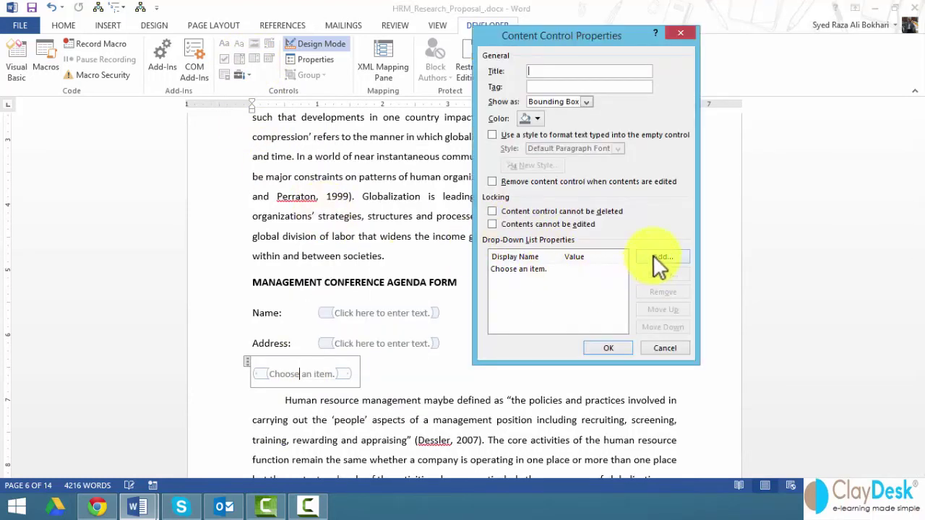
left_click(654, 257)
type("Chiacgo")
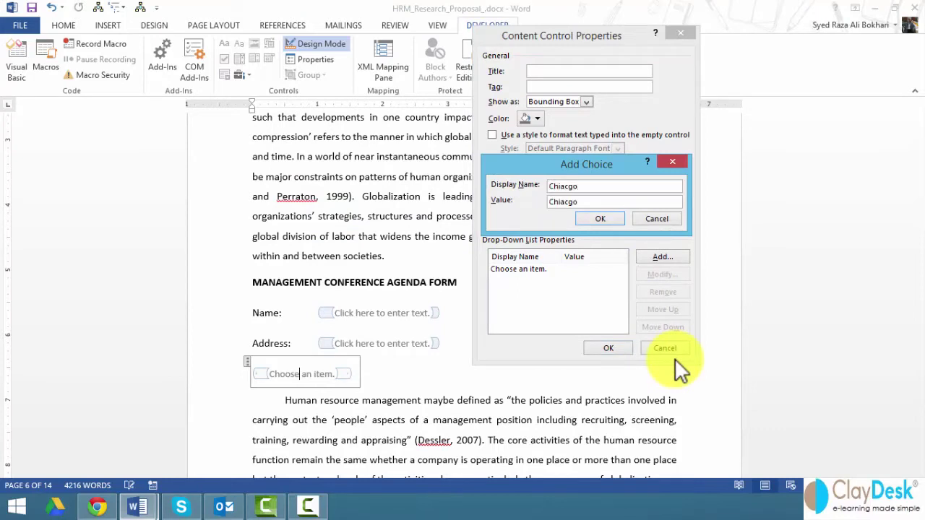
key("Return")
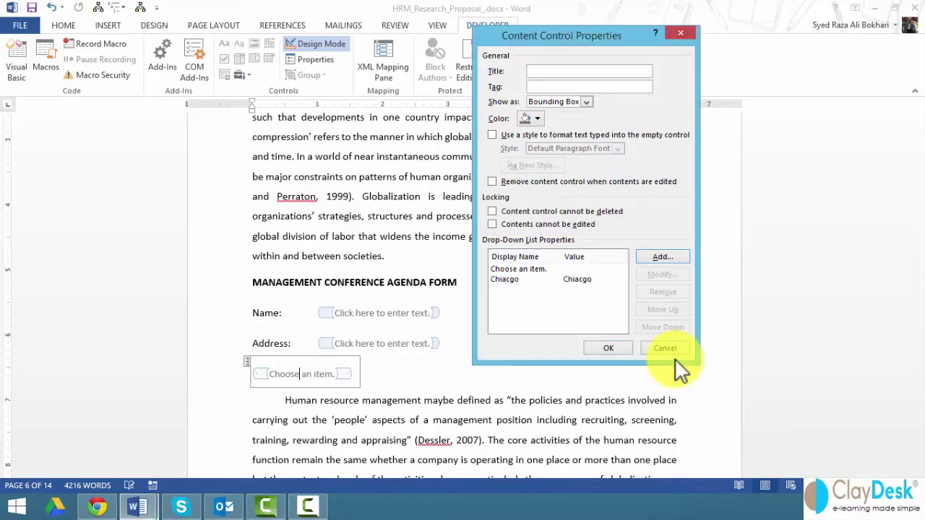
left_click(663, 256)
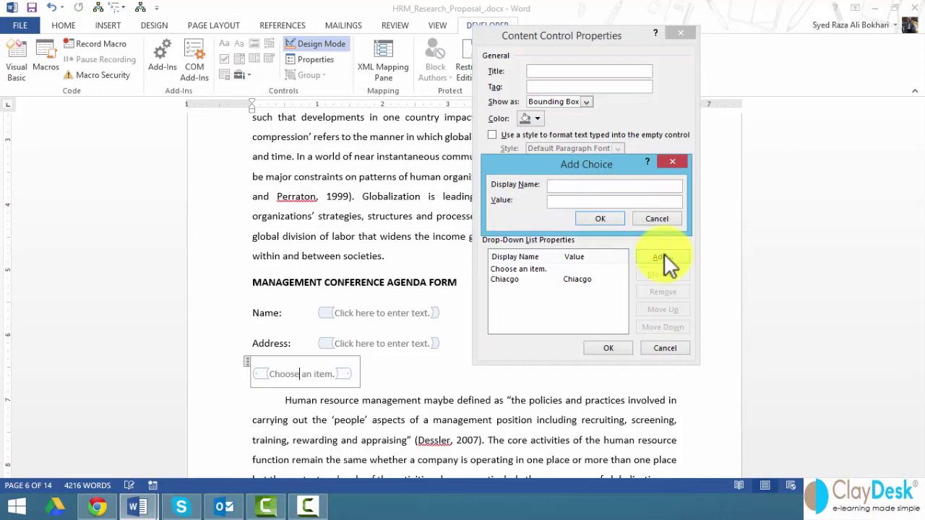
type("Sanf")
key("BackSpace")
type("Francisco")
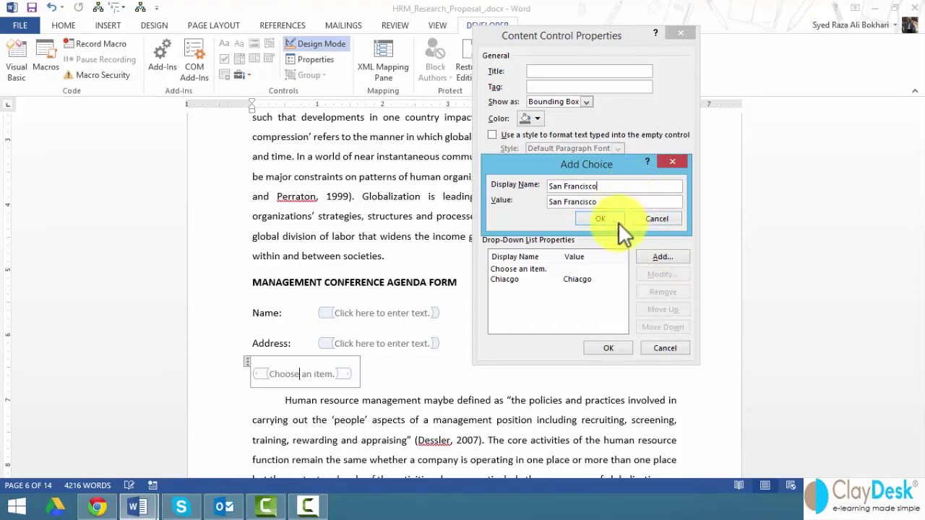
left_click(615, 221)
Add the choices Austin and New York and save the drop-down properties
left_click(655, 258)
type("Austn")
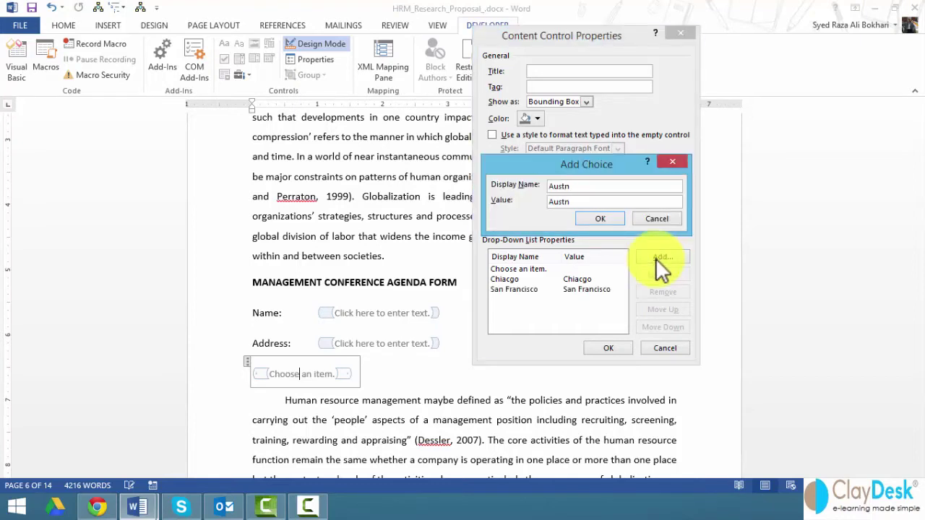
key("BackSpace")
type("in")
left_click(593, 221)
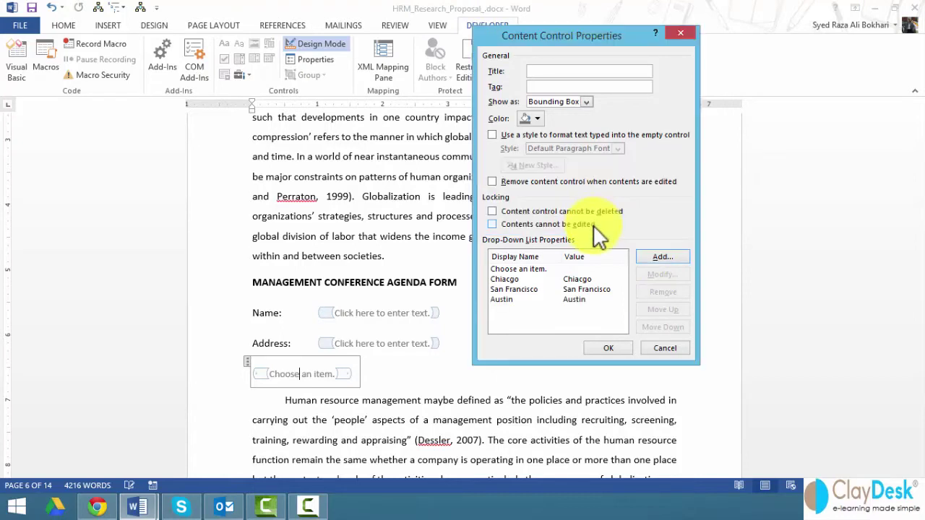
left_click(651, 256)
type("New")
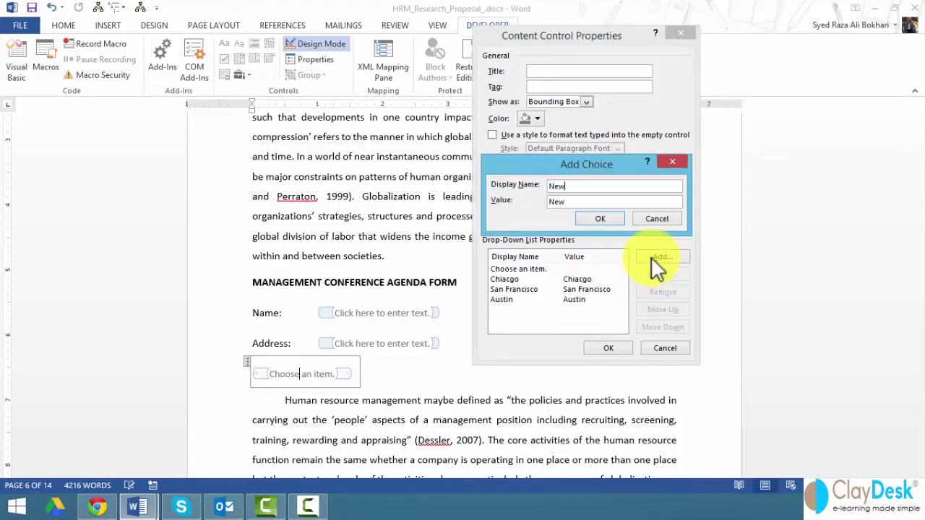
type(" York")
left_click(600, 218)
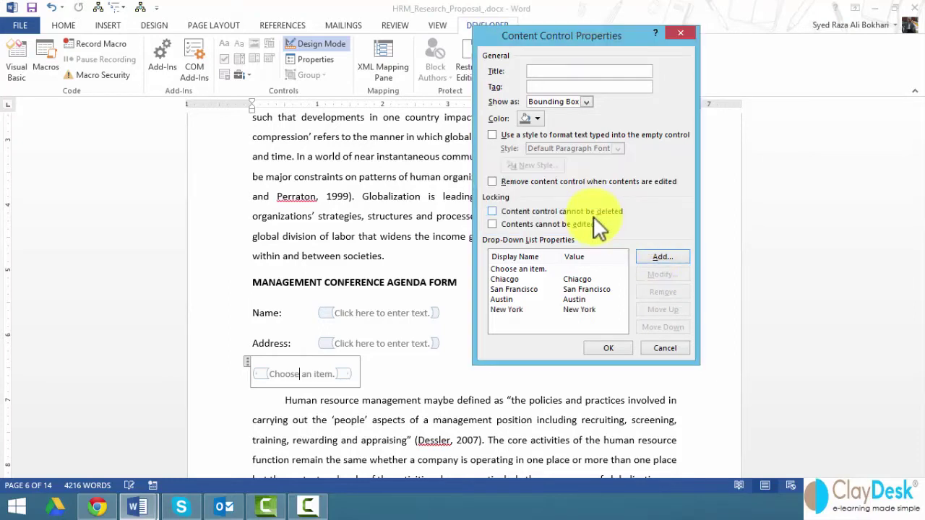
left_click(605, 348)
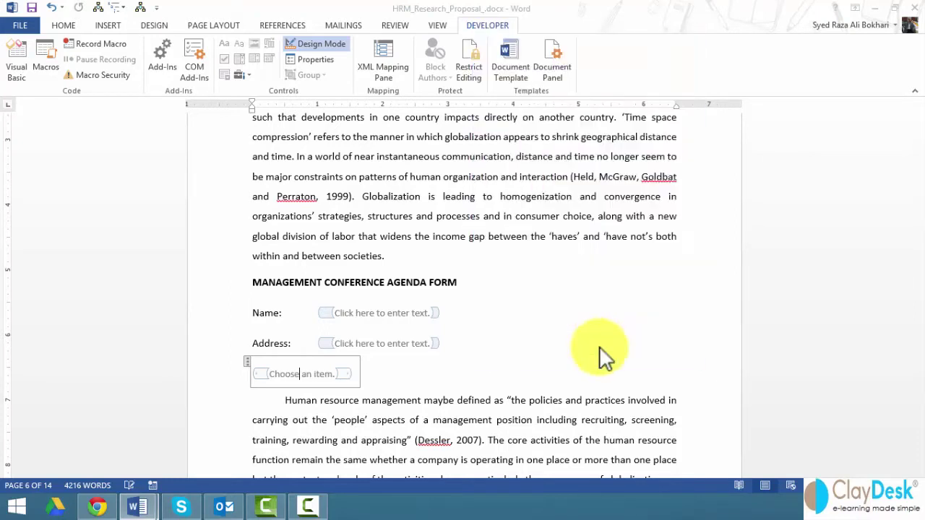
Label the drop-down 'Pick a location:' and tab-align the location, Address and Name fields
left_click(252, 375)
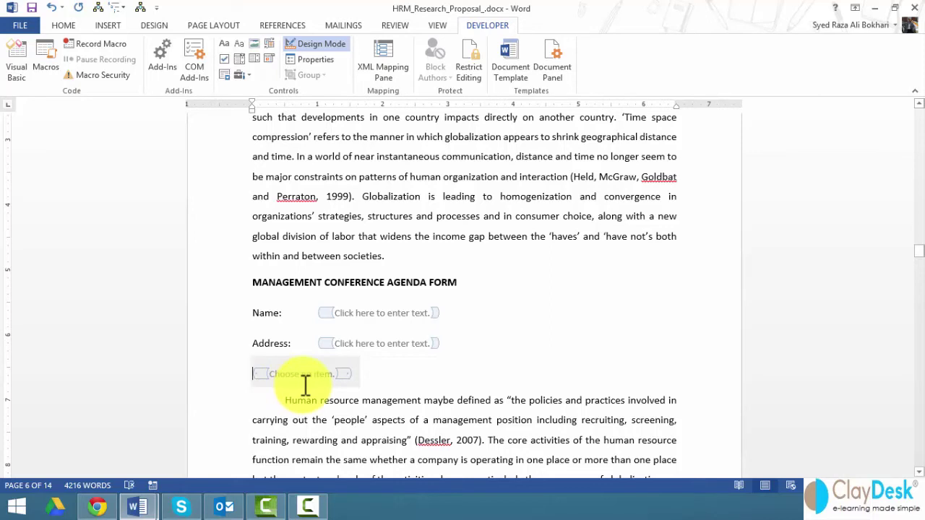
type("Pick ")
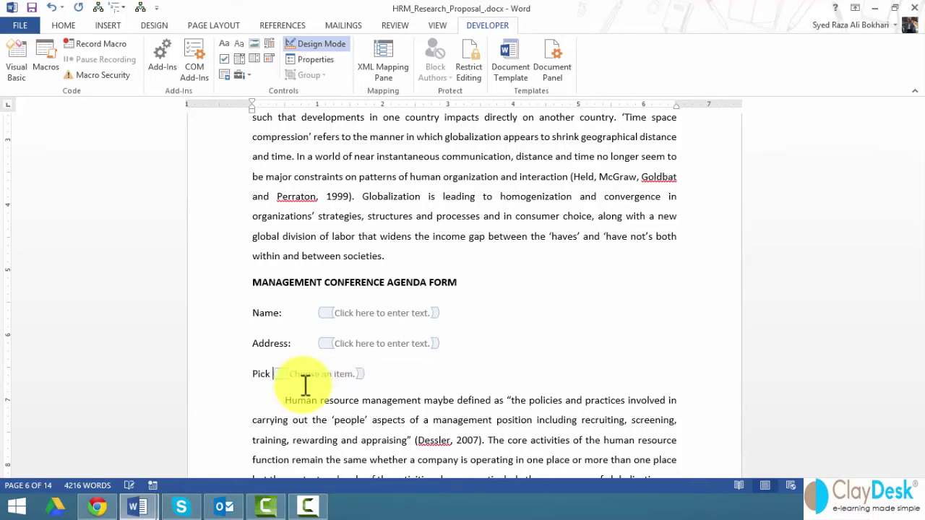
type("a location:")
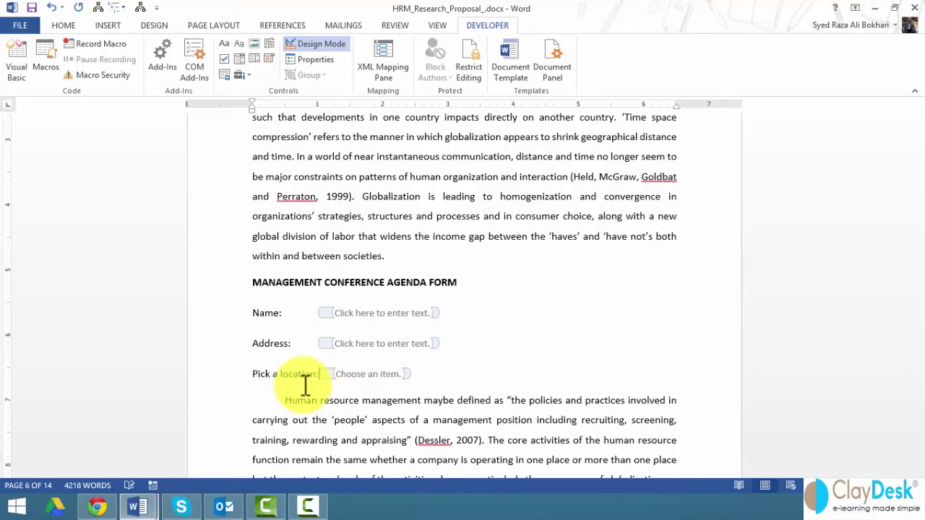
key("Tab")
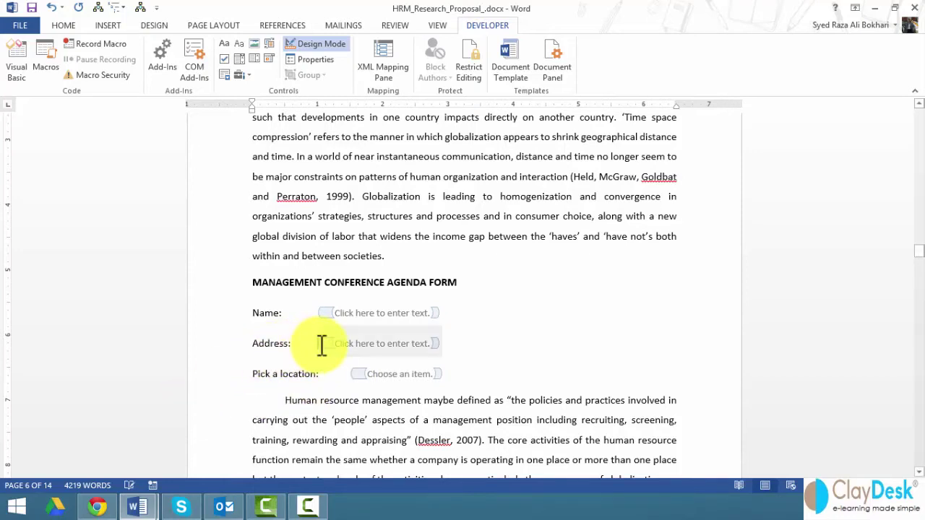
key("Tab")
left_click(320, 314)
key("Tab")
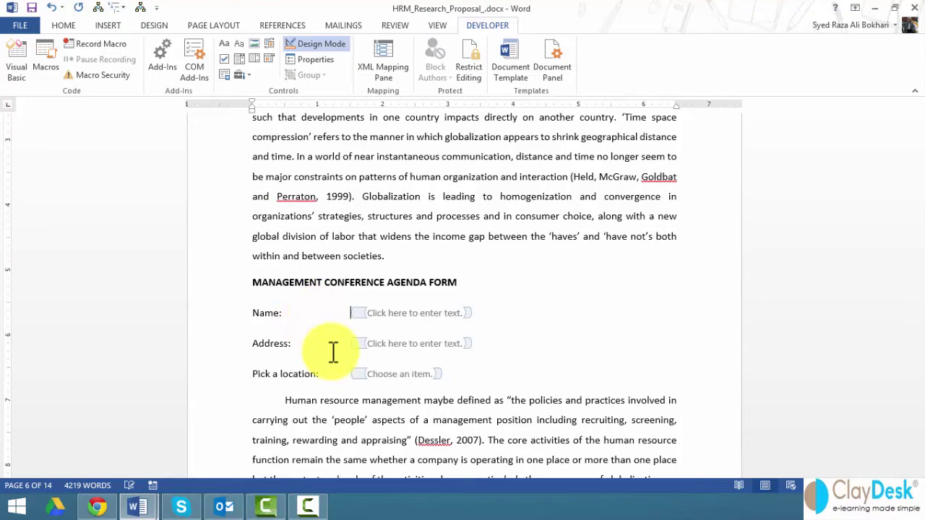
scroll(433, 339, "down", 1)
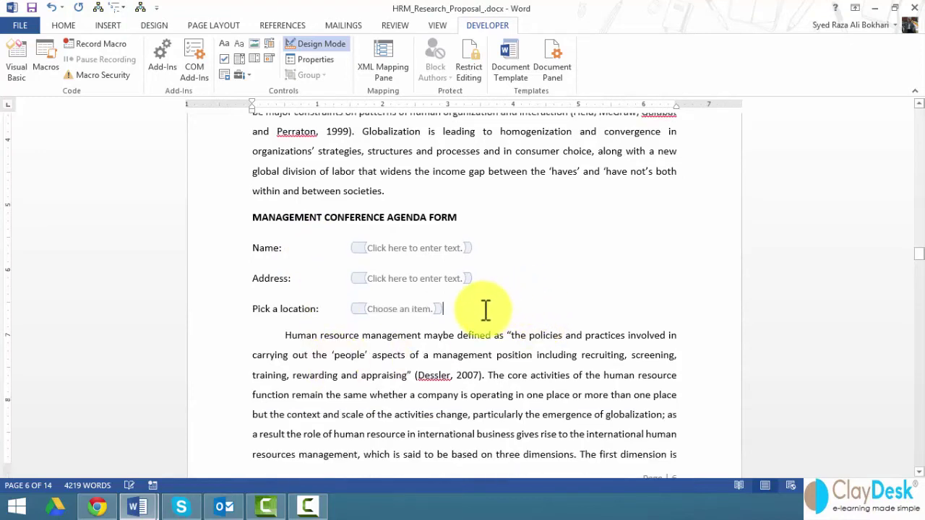
Add an 'Arrival Date:' line with a date picker control and a new line below
key("Return")
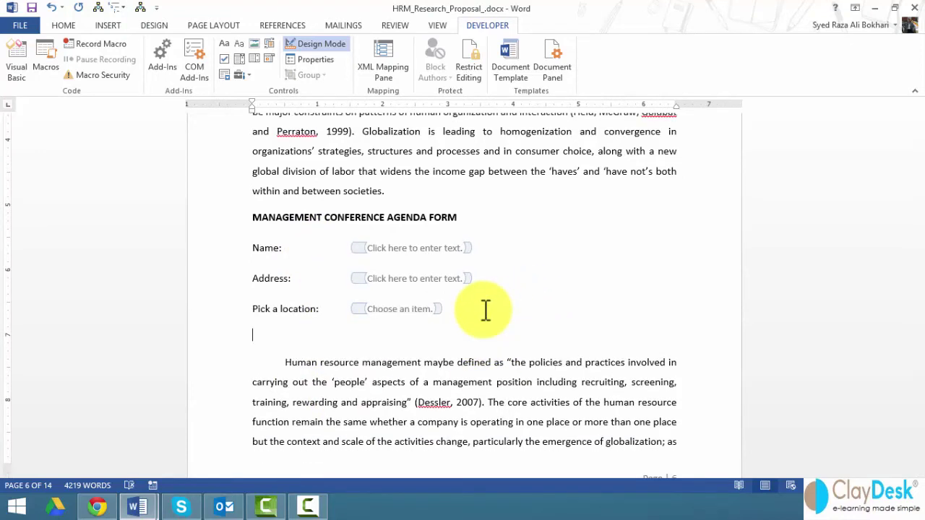
type("Arrival Dates")
key("BackSpace")
type(":")
left_click(269, 58)
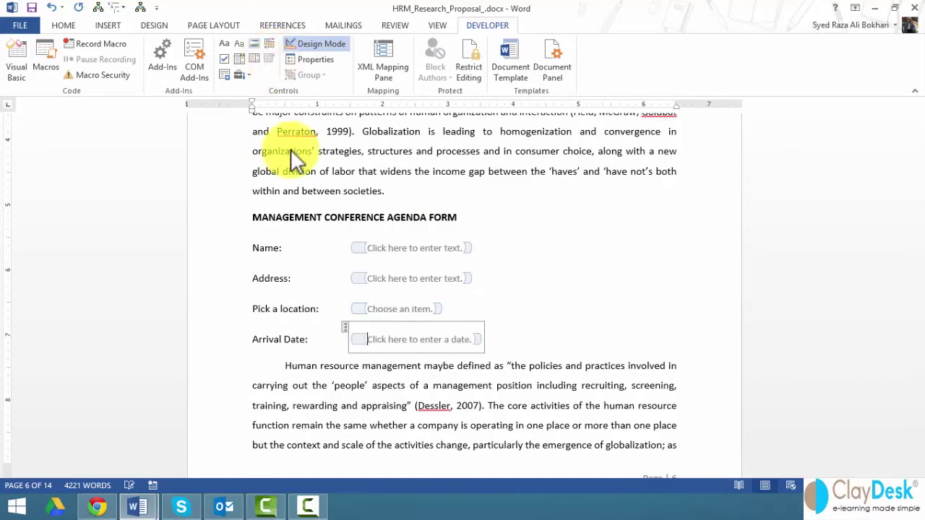
left_click(492, 337)
key("Return")
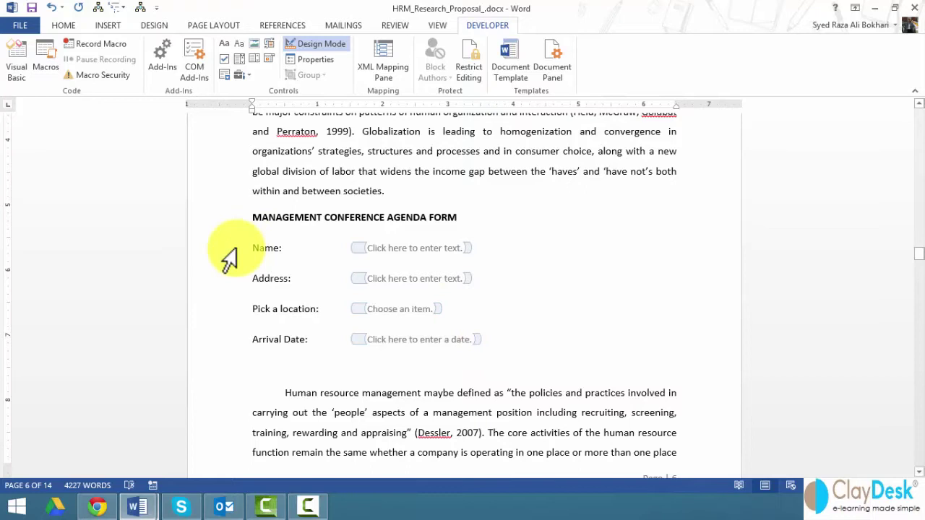
Insert an ActiveX Command Button from Legacy Tools below the Arrival Date line
scroll(228, 255, "down", 1)
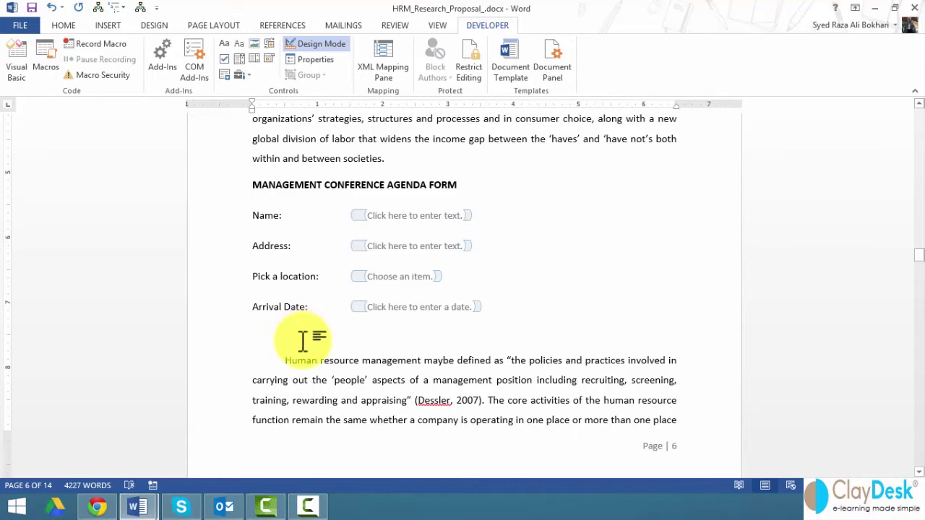
left_click(247, 77)
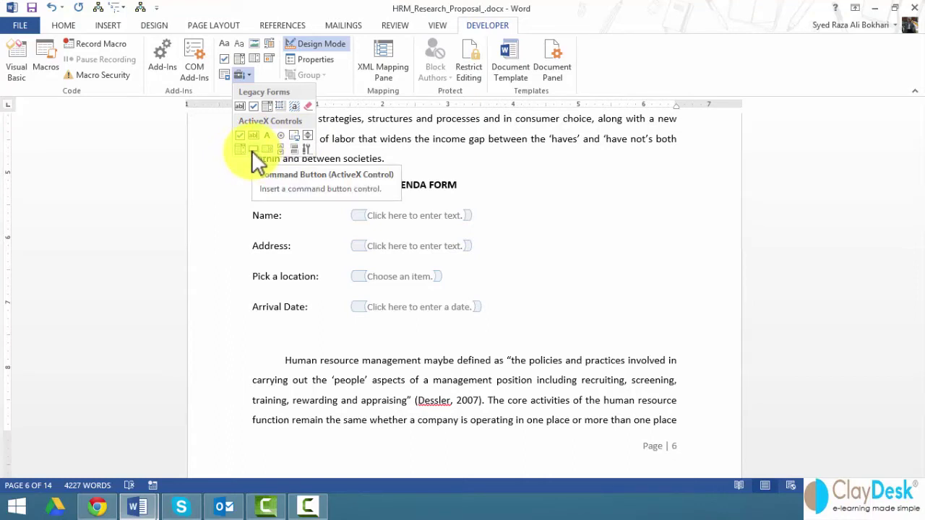
left_click(252, 151)
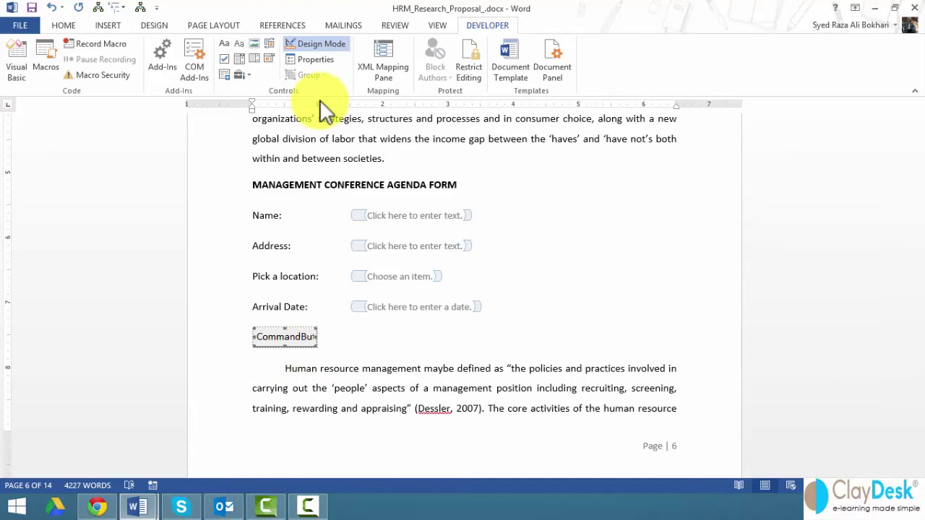
Open the command button's Properties window and set its (Name) to Submit
right_click(284, 338)
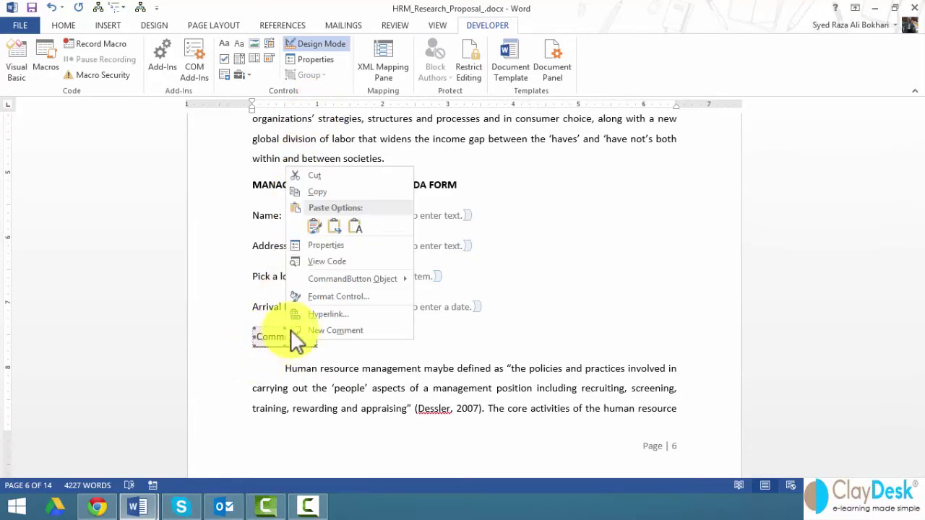
left_click(327, 245)
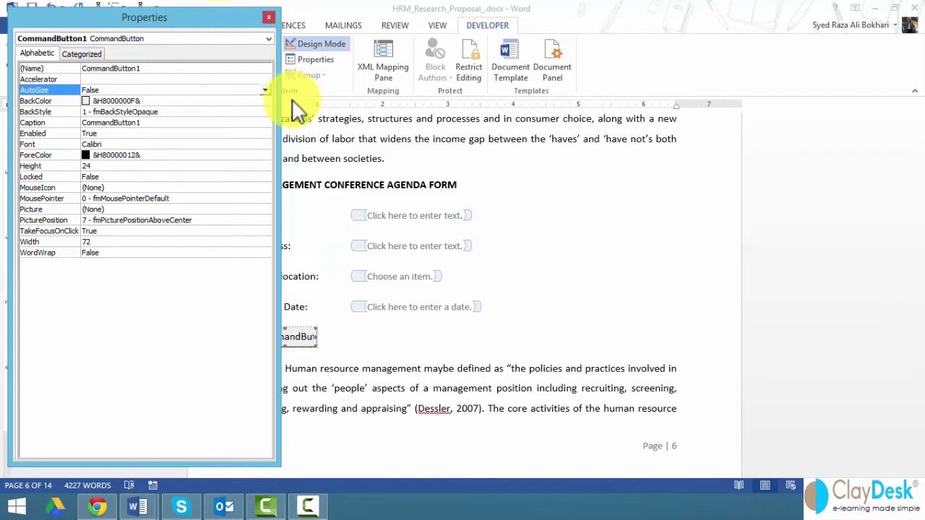
left_click_drag(282, 103, 394, 139)
left_click_drag(248, 25, 672, 21)
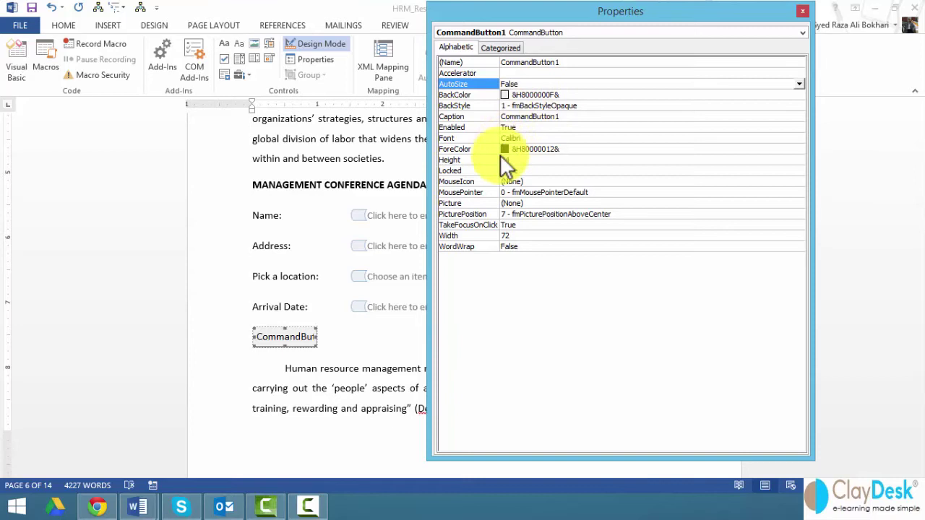
left_click(255, 338)
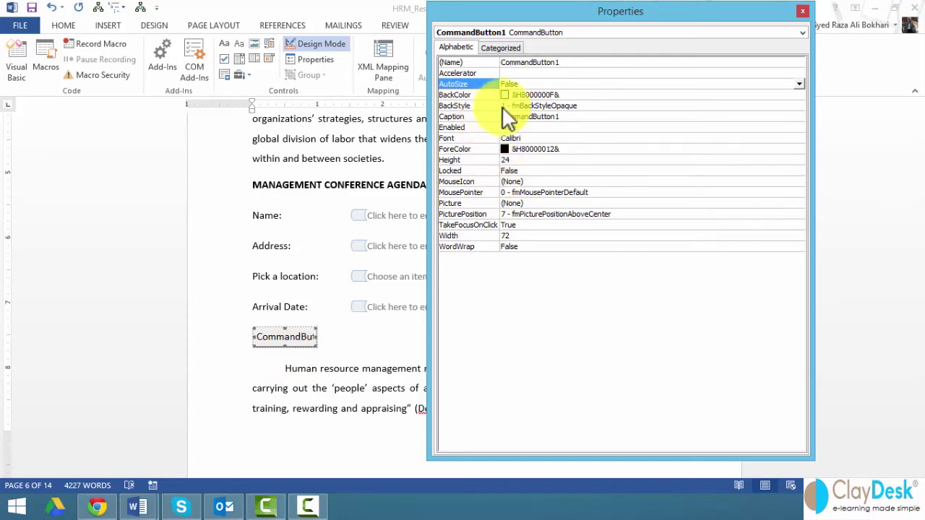
left_click(529, 62)
double_click(530, 62)
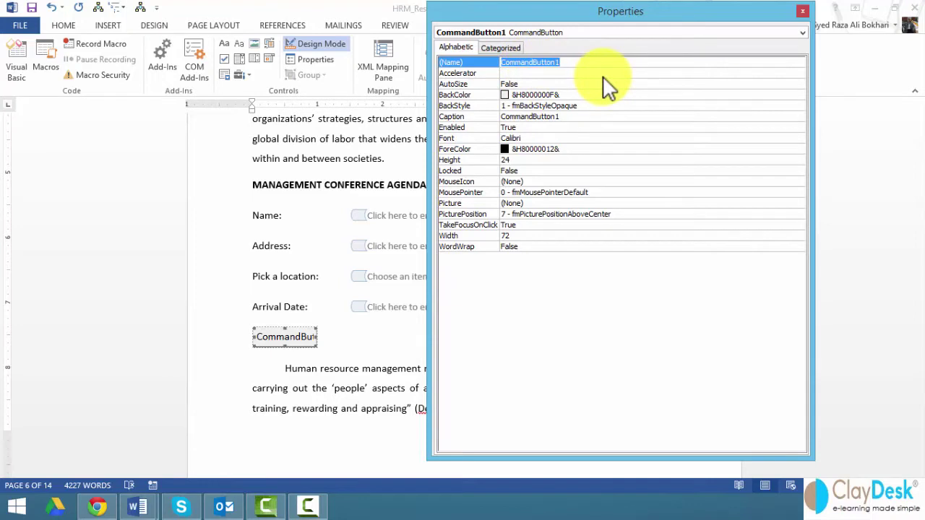
type("Submit")
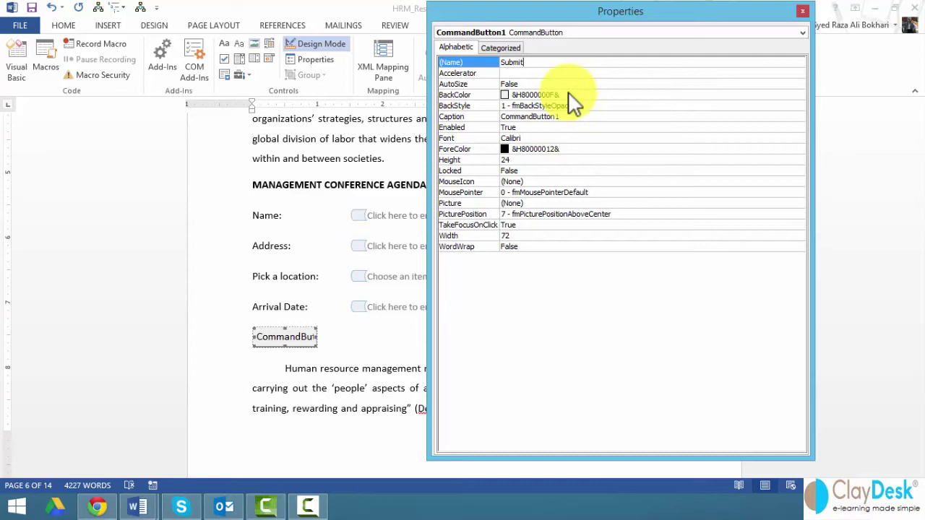
Confirm the name Submit and set the button's ForeColor to blue from the Palette
left_click(516, 148)
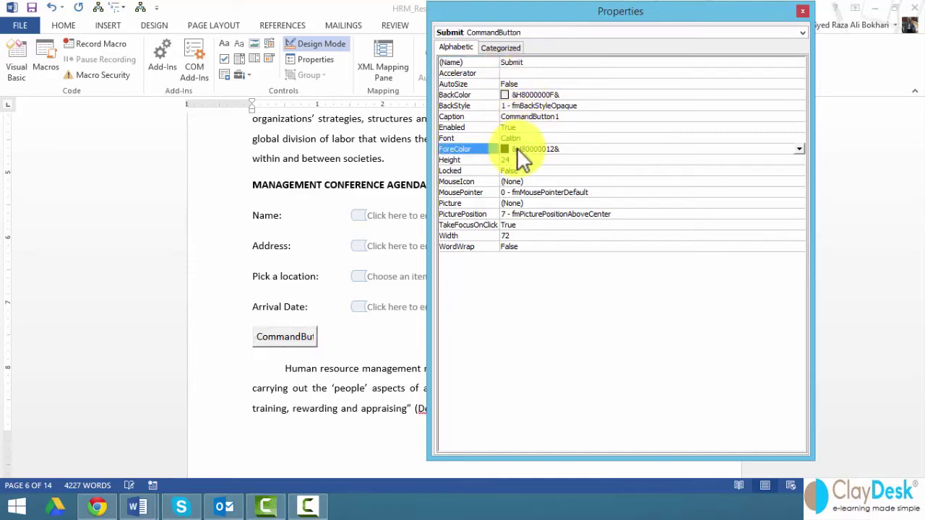
left_click(798, 150)
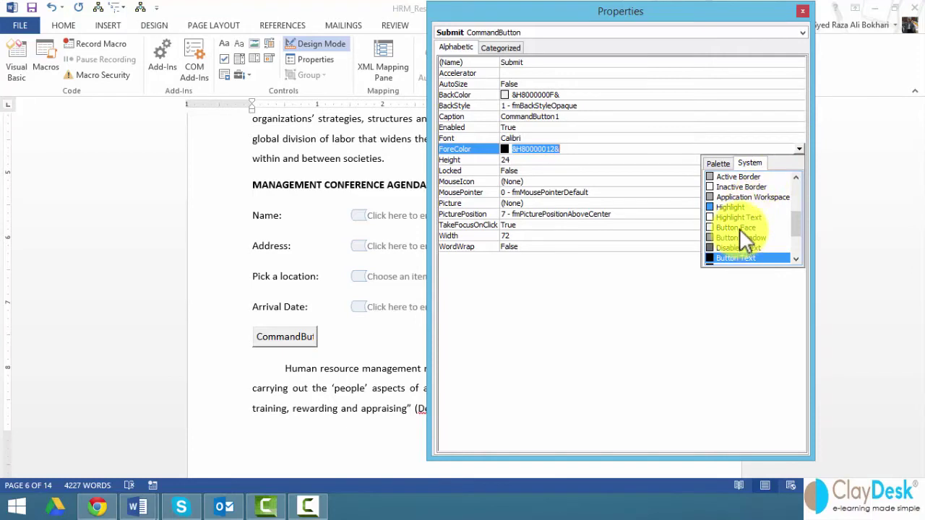
mouse_move(800, 224)
left_mouse_down()
mouse_move(800, 245)
mouse_move(798, 236)
left_mouse_up()
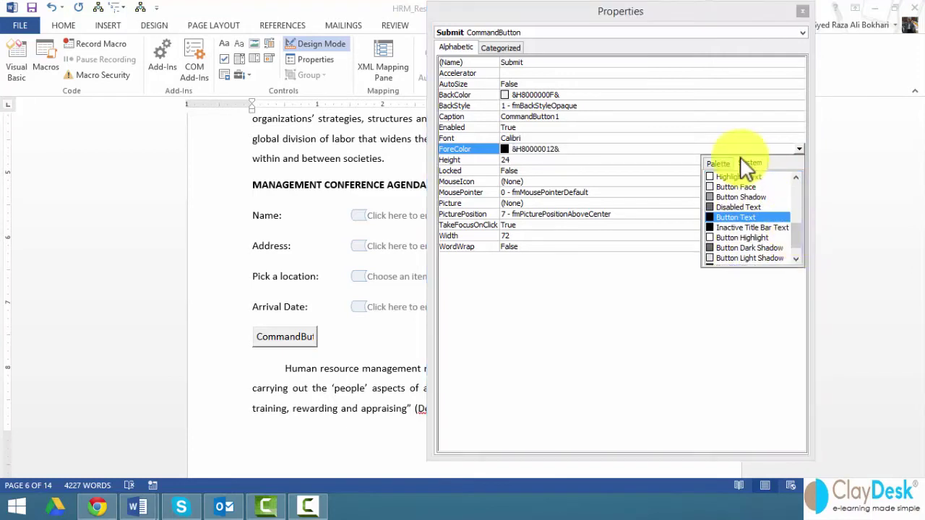
left_click(718, 163)
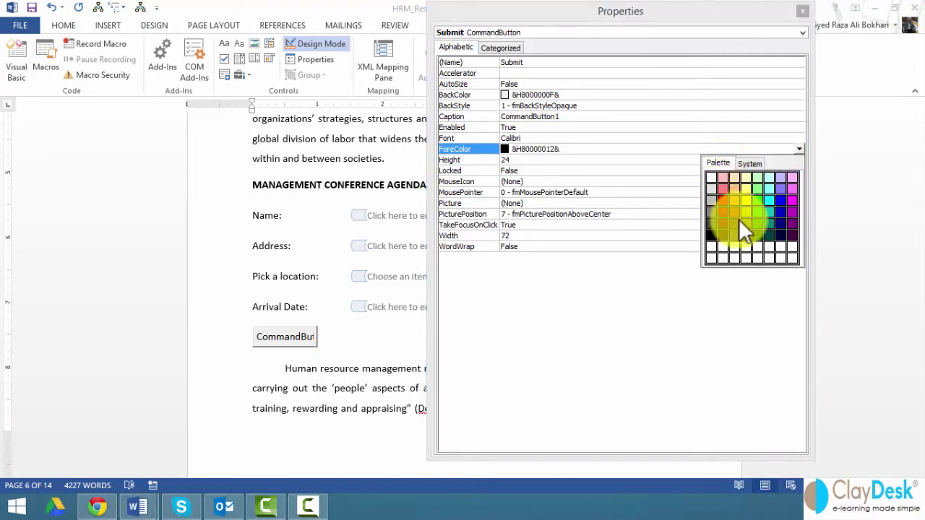
left_click(781, 202)
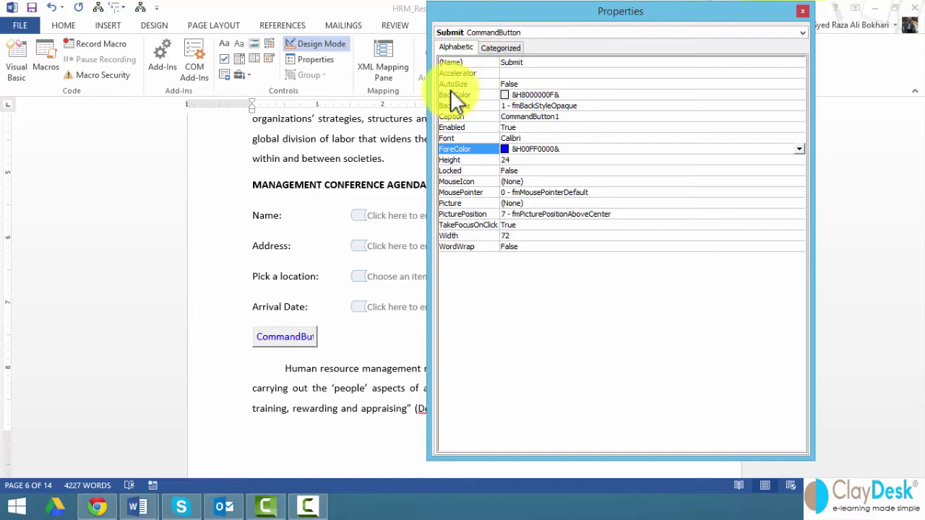
Set the button's Caption to Submit and close the Properties window
left_click(500, 49)
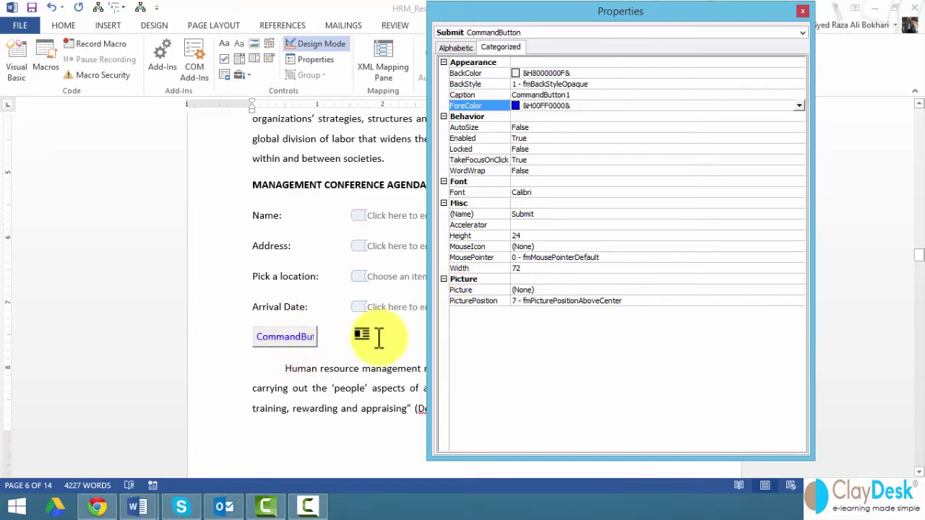
left_click(450, 48)
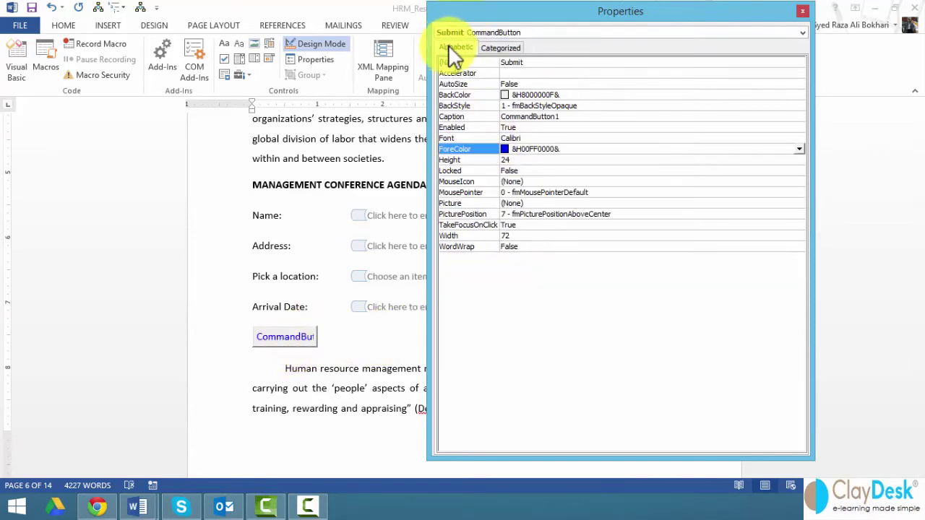
left_click(519, 117)
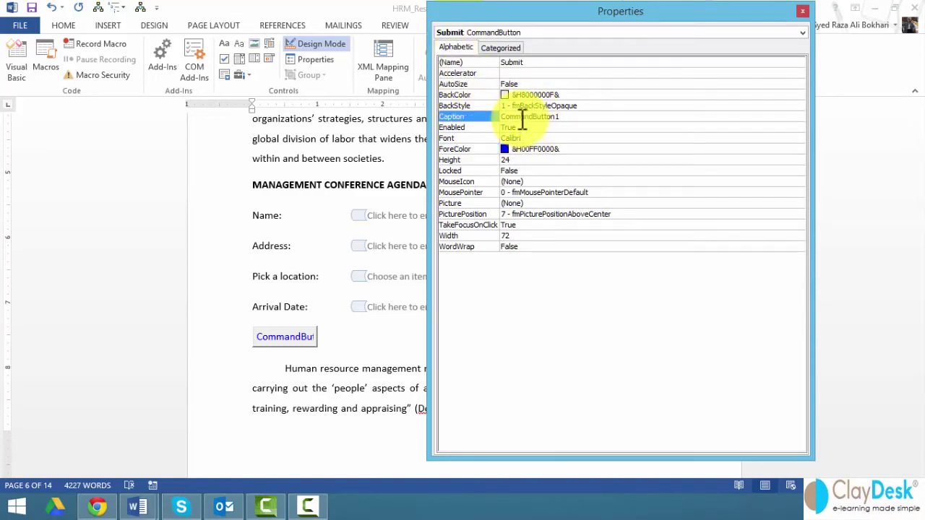
double_click(521, 118)
type("Su")
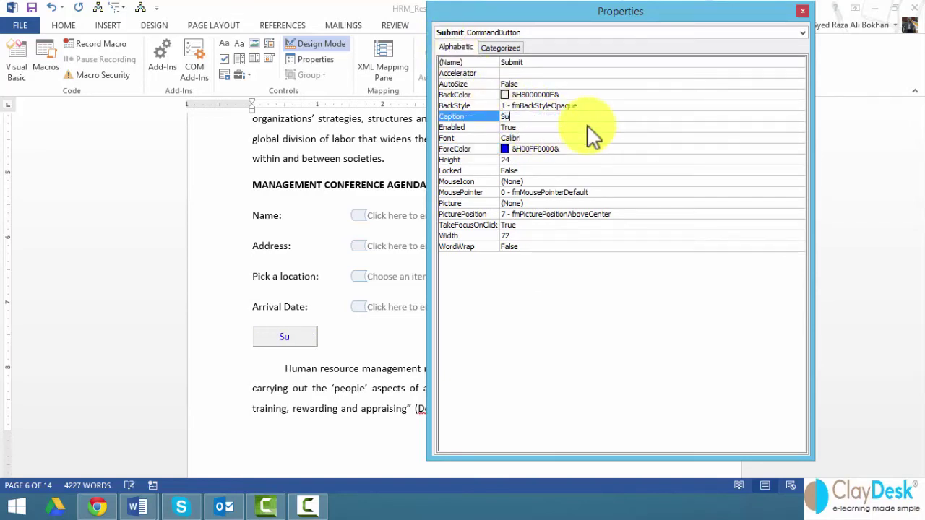
type("bmit")
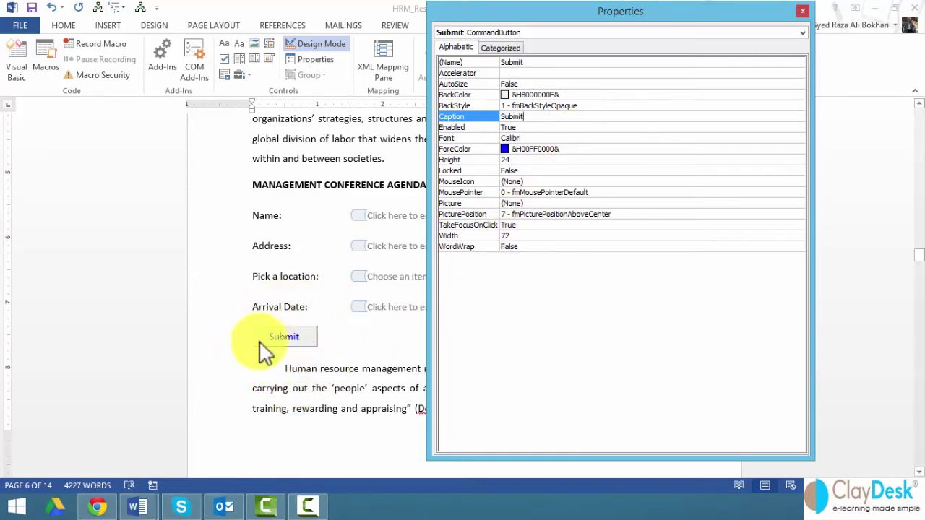
left_click(802, 11)
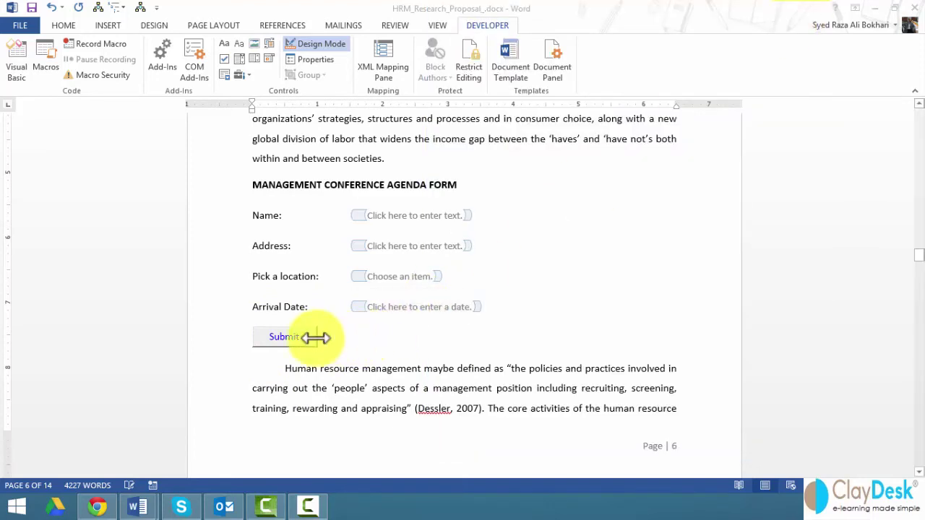
left_click(286, 338)
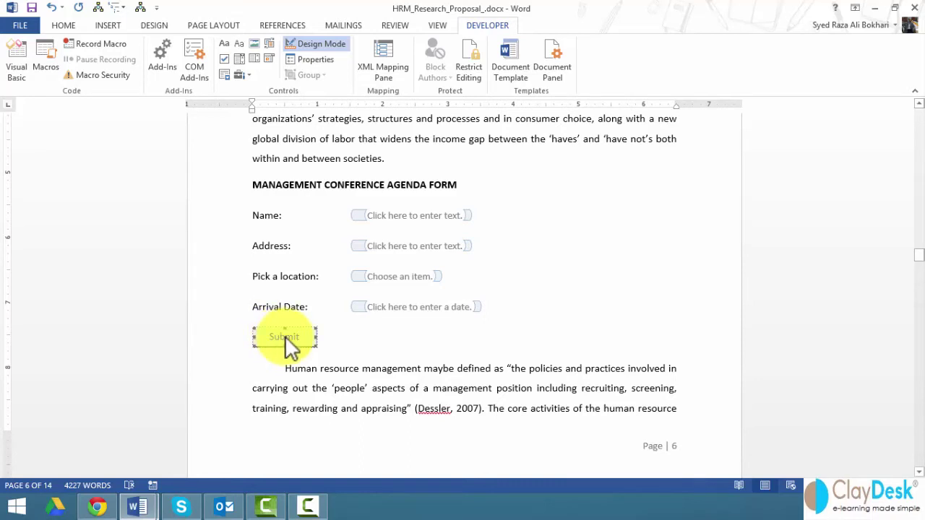
Double-click the Submit button in Design Mode to open its Submit_Click code
double_click(284, 336)
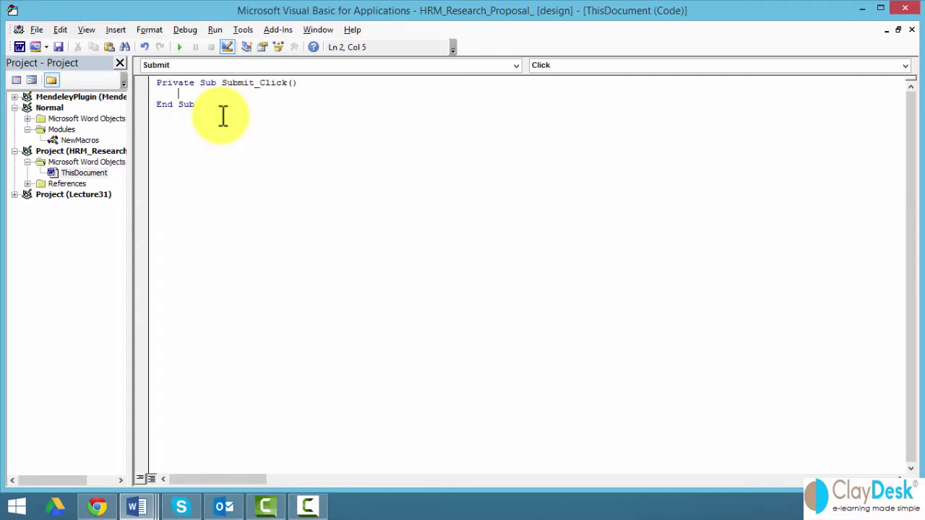
Add the line Options.SendMailAttach = True, fixing the 'Option' typo after the compile error
type("Option.SendMai")
type("lAttach")
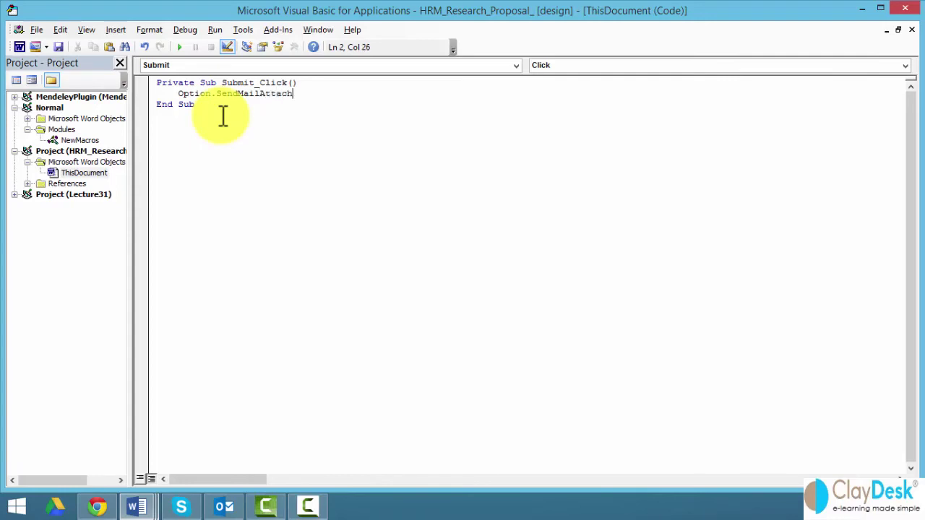
type(" = True")
key("Return")
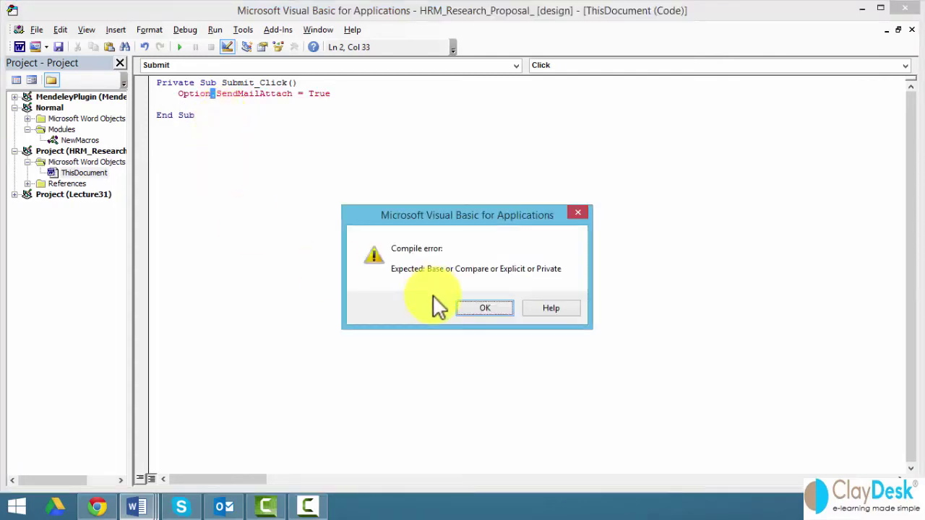
left_click(481, 306)
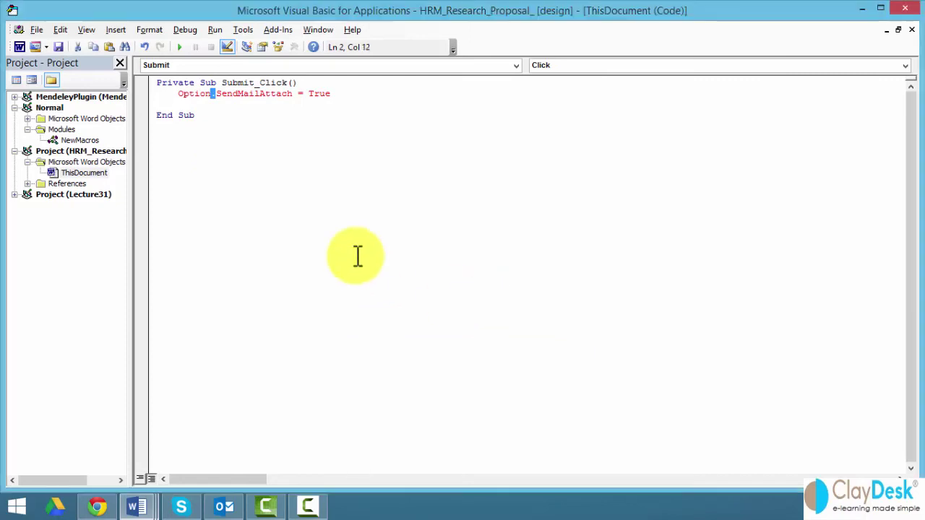
left_click(212, 99)
type("s")
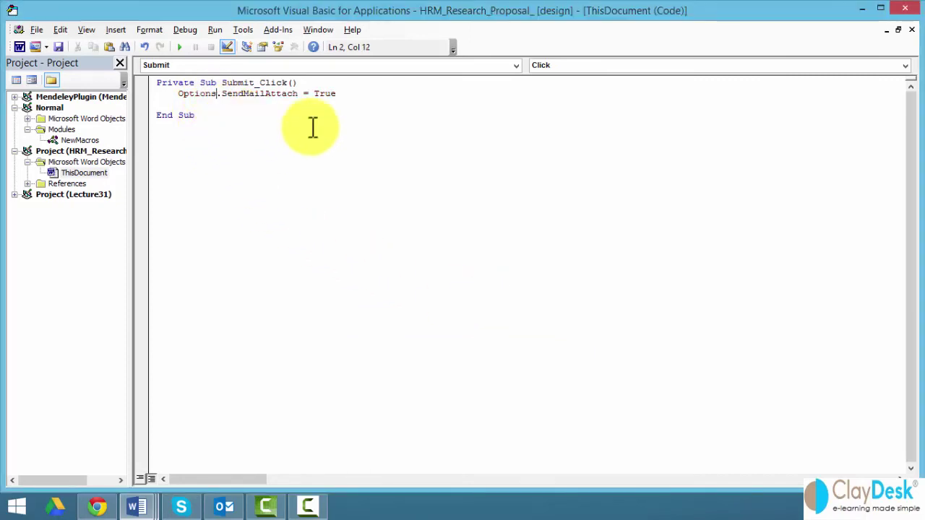
left_click(352, 93)
Add ActiveDocument.SendMail below it and insert a blank line above the Options line
key("Return")
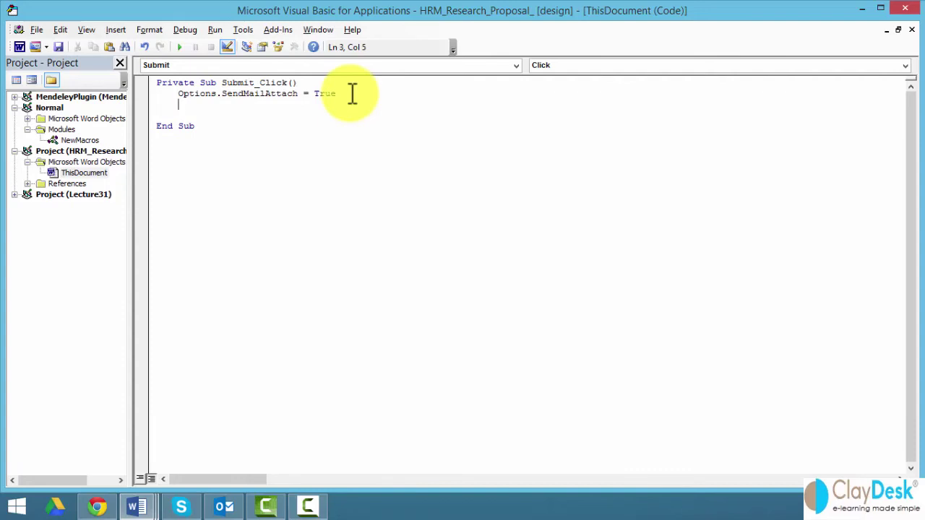
type("ActiveDocument")
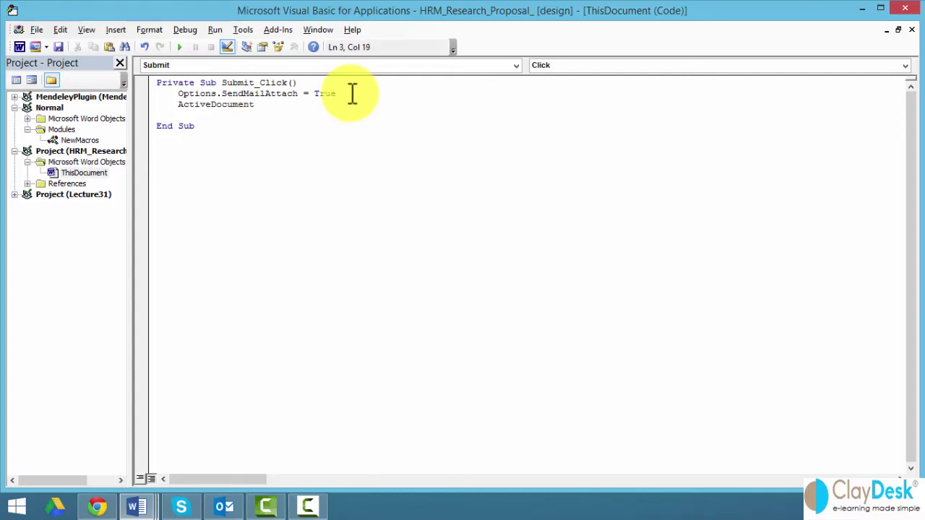
type(".Send")
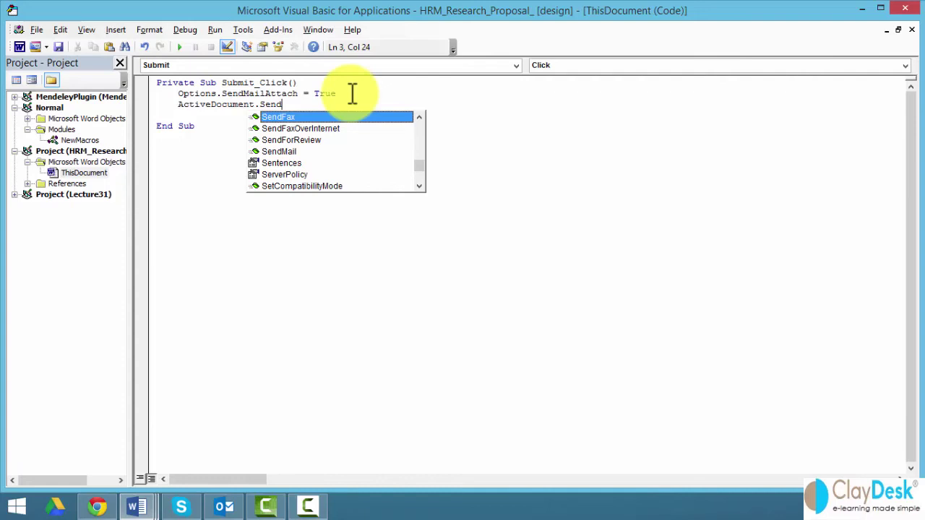
left_click(285, 151)
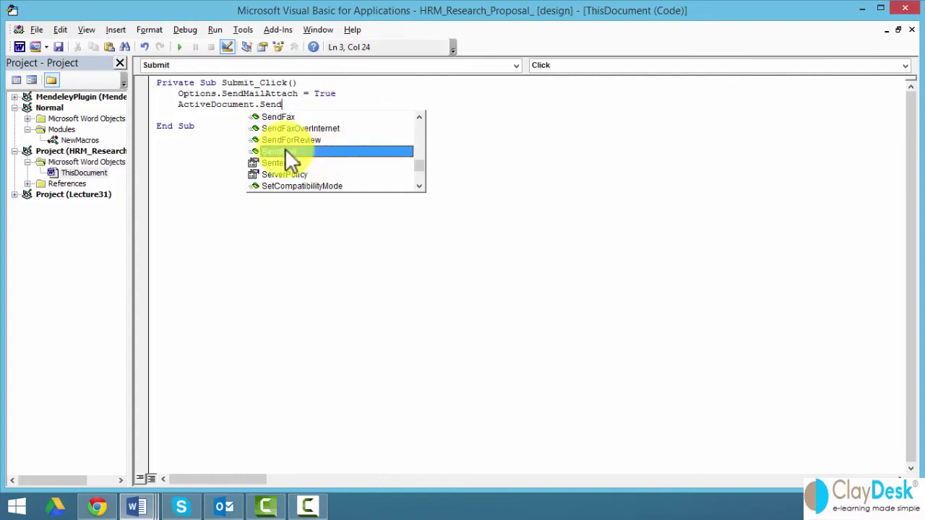
double_click(284, 151)
left_click(287, 150)
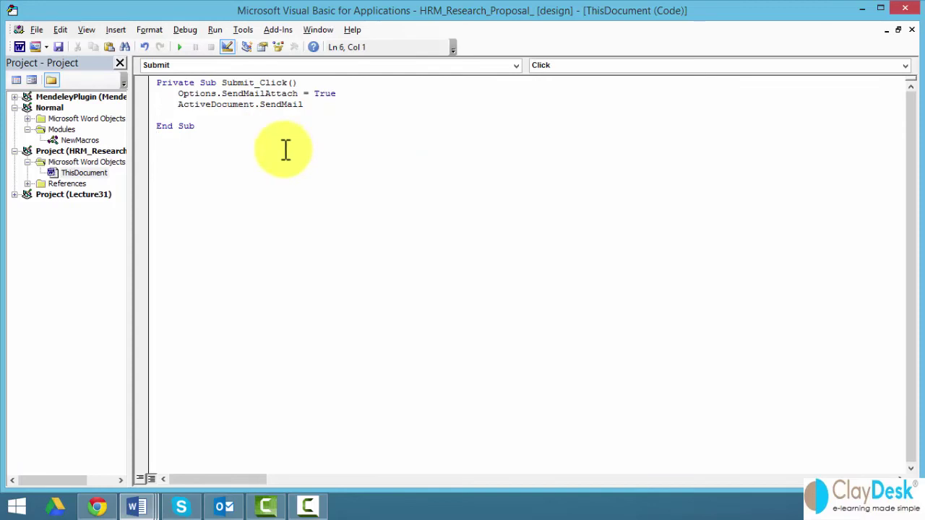
left_click(180, 95)
key("Return")
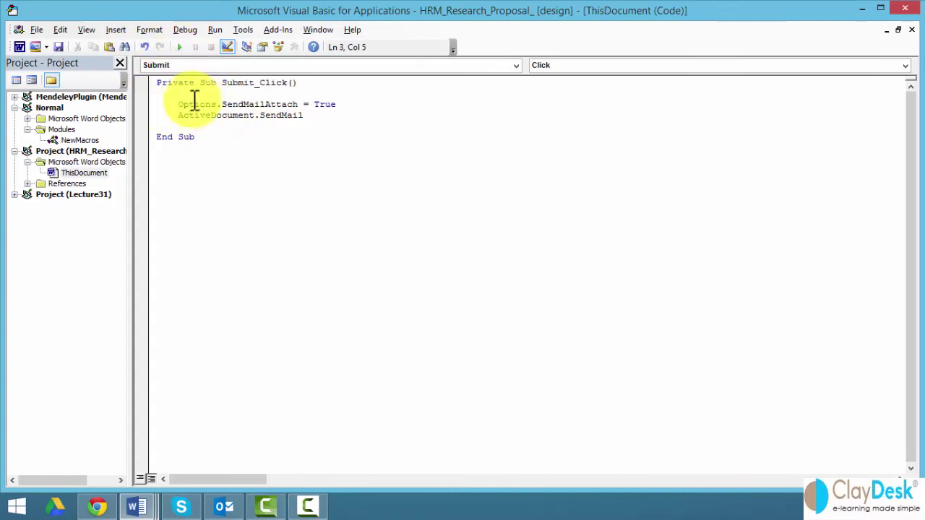
left_click(79, 174)
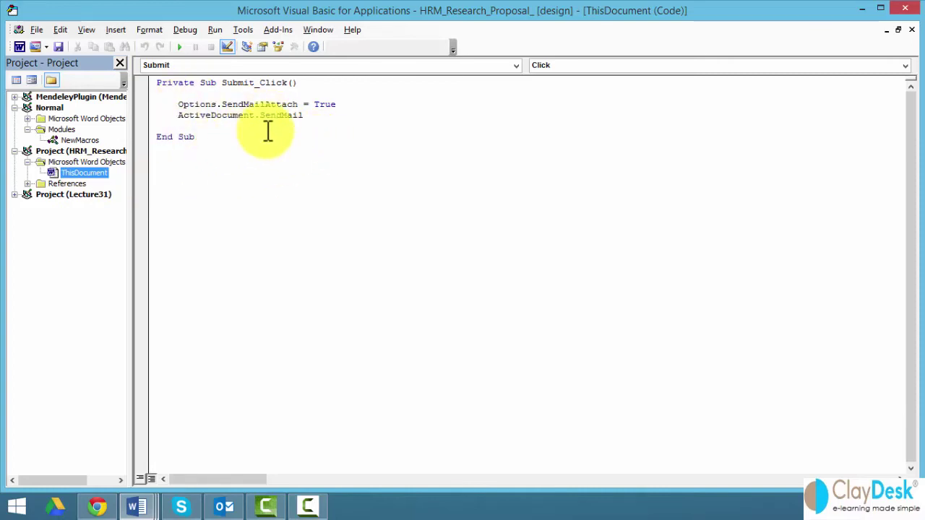
Leave the code editor, exit Design Mode, and enter a first name and street address
left_click(903, 10)
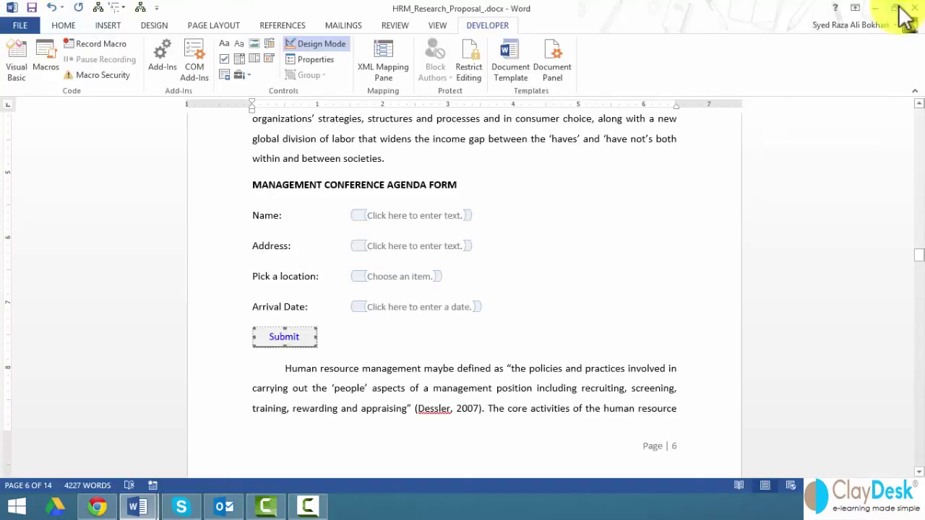
left_click(319, 44)
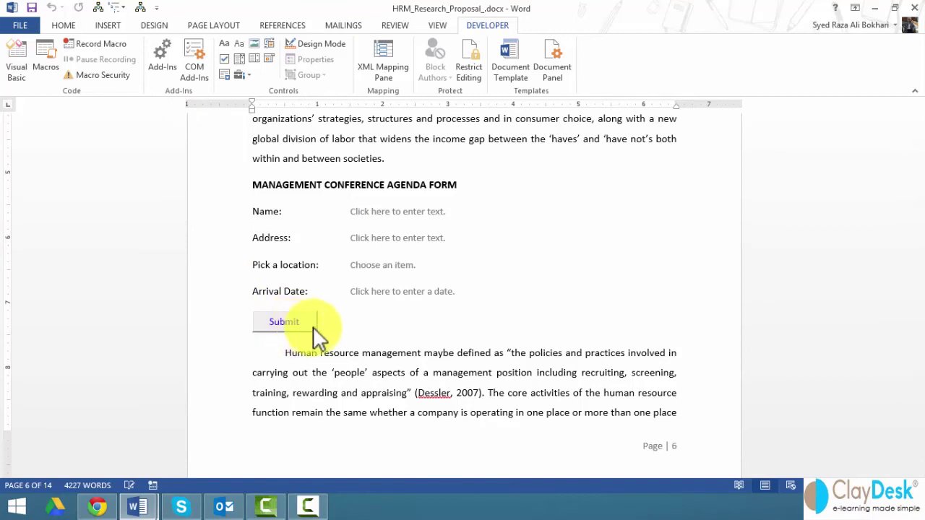
left_click(397, 213)
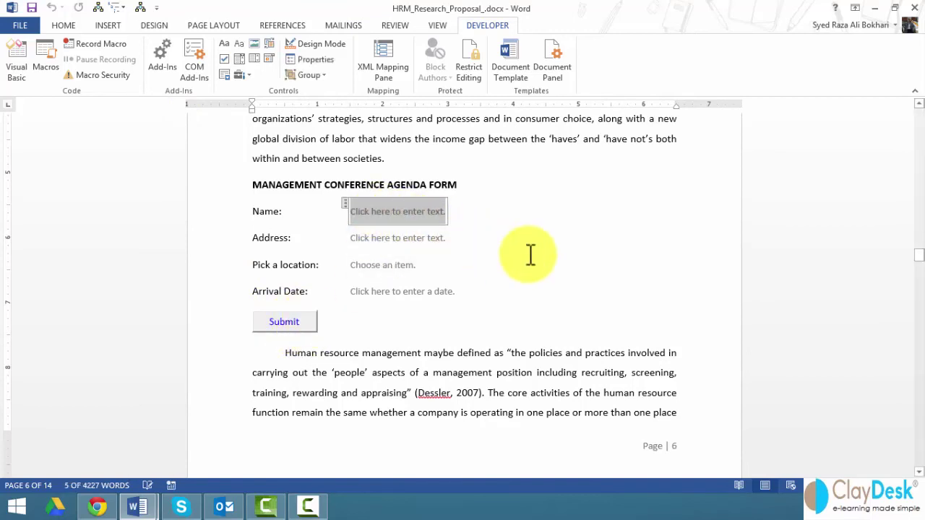
type("John")
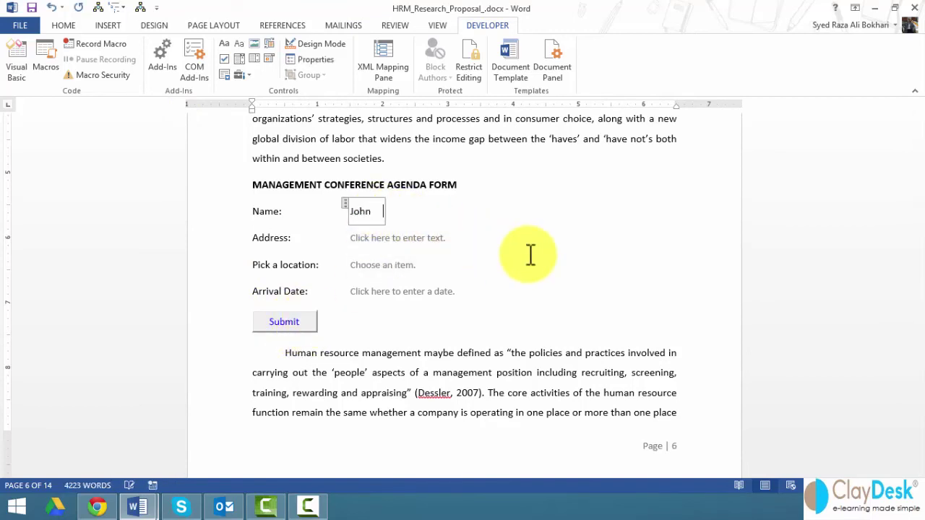
left_click(415, 244)
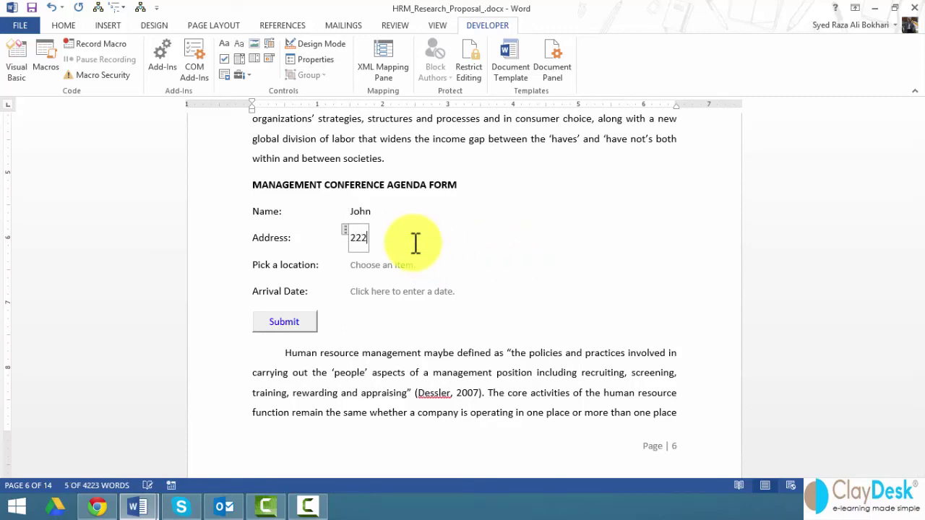
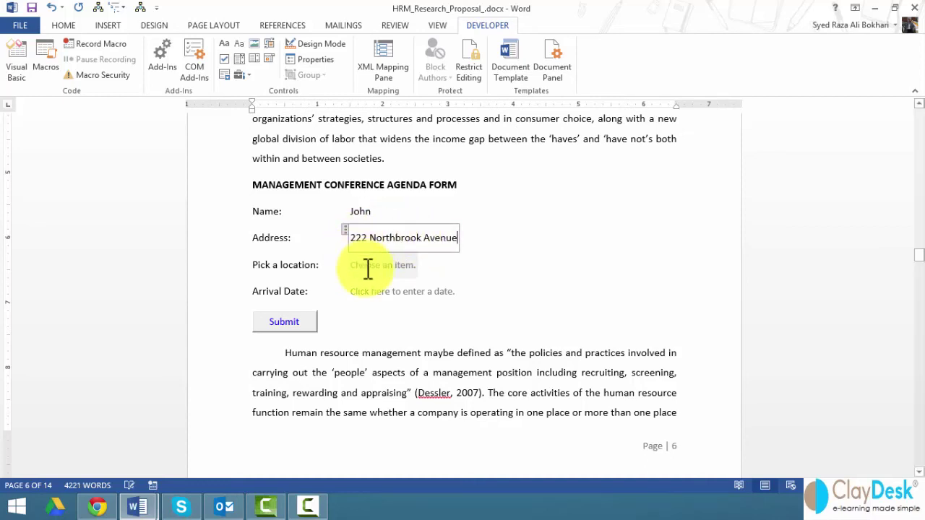
Choose San Francisco as location, set arrival date to November 21, 2014, and Submit
left_click(394, 266)
left_click(423, 265)
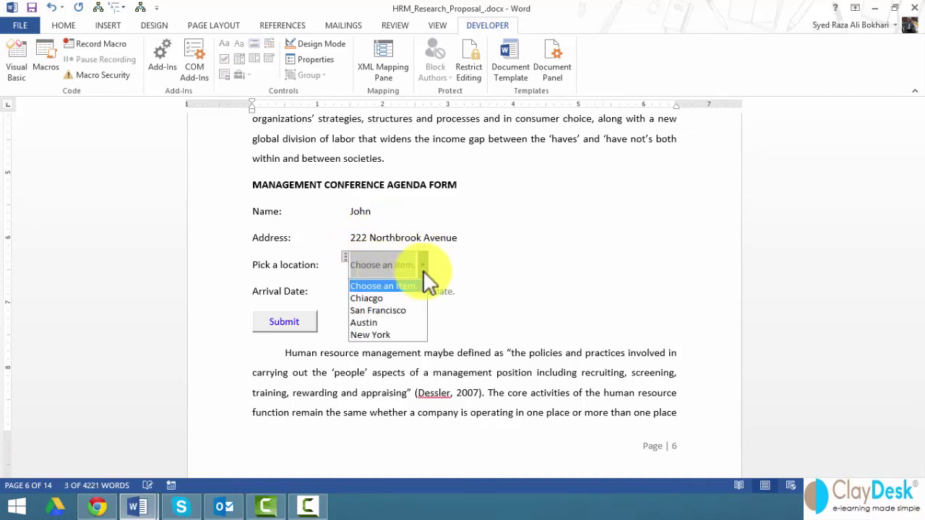
left_click(379, 312)
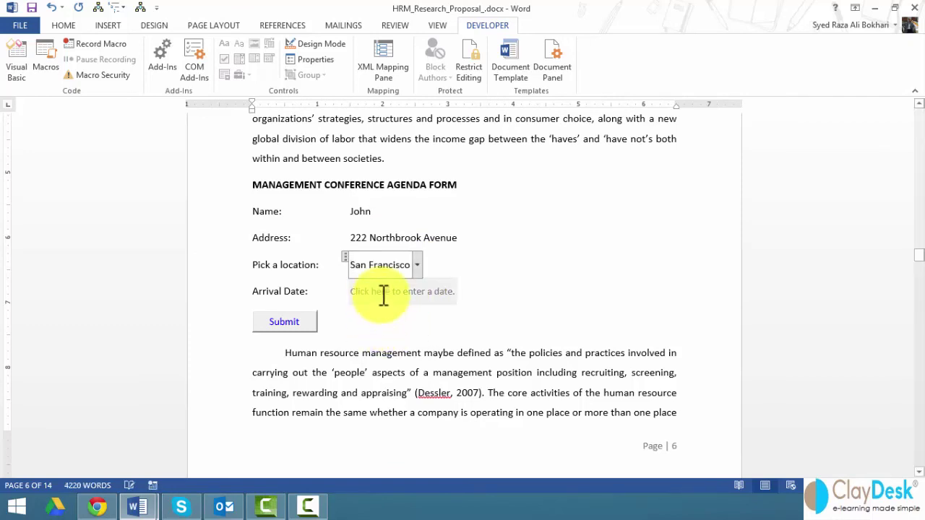
left_click(381, 294)
left_click(466, 292)
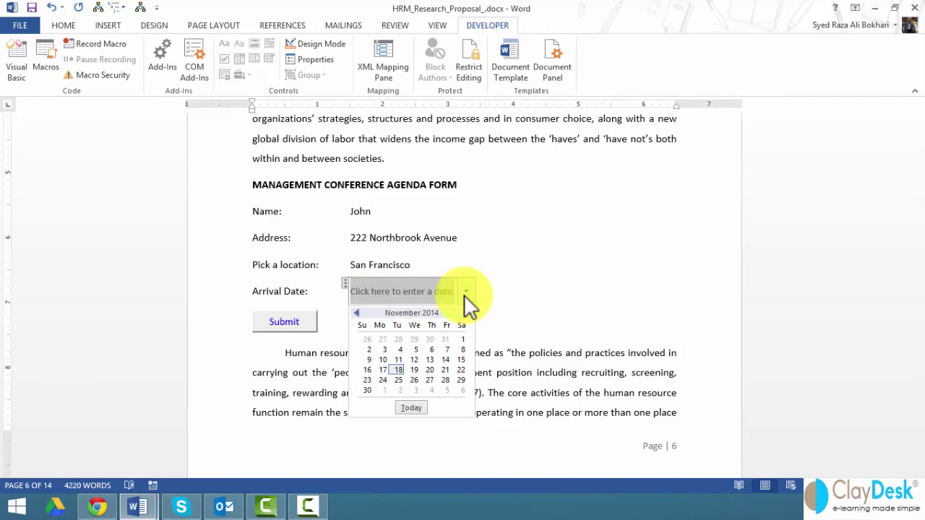
left_click(446, 369)
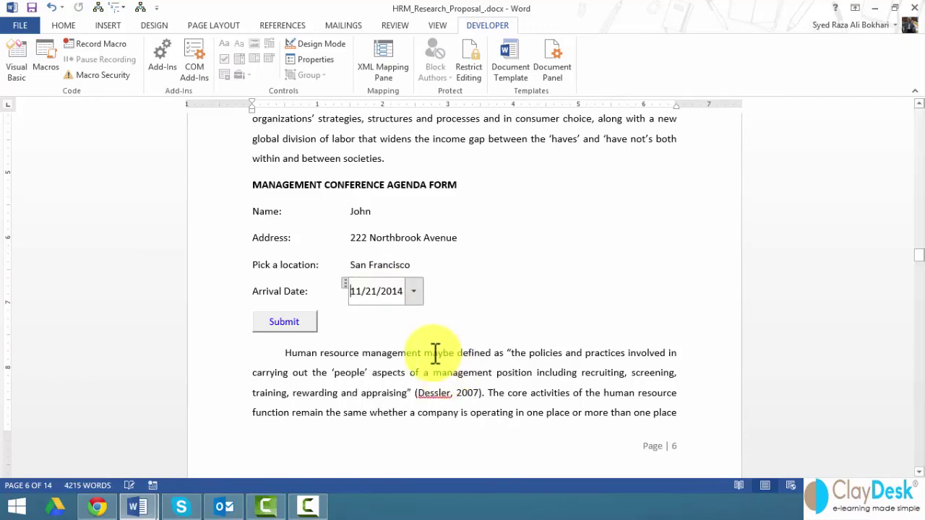
left_click(385, 323)
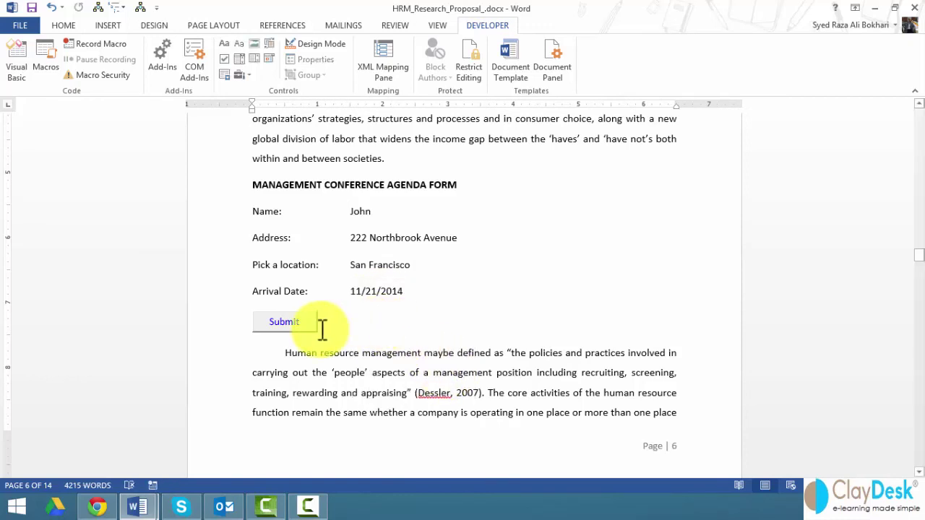
left_click(290, 323)
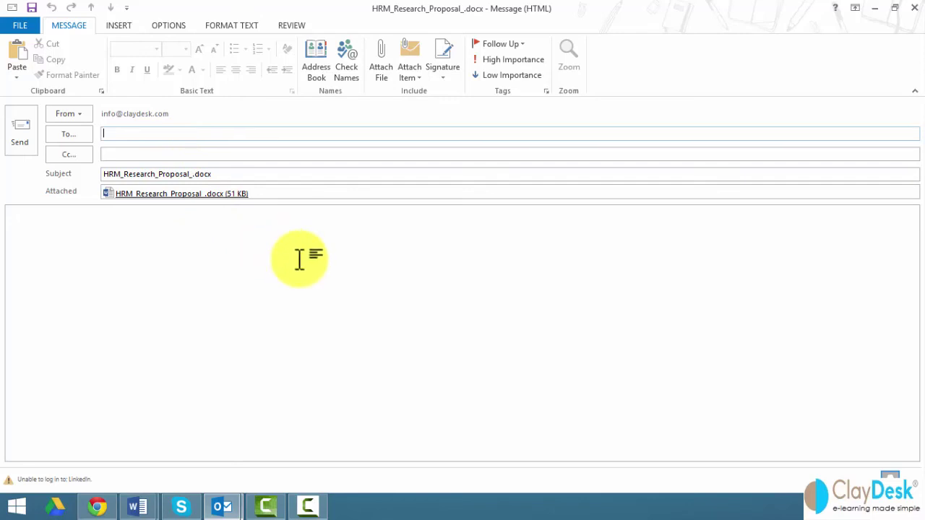
left_click(913, 8)
Apply an Outside Borders box to the selected form, from heading to Submit button
left_click(290, 324)
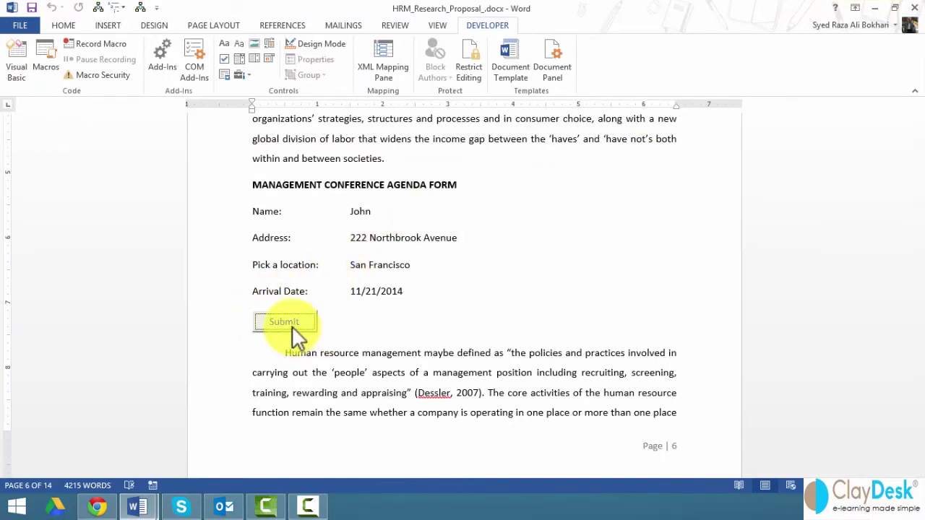
left_click_drag(217, 184, 231, 330)
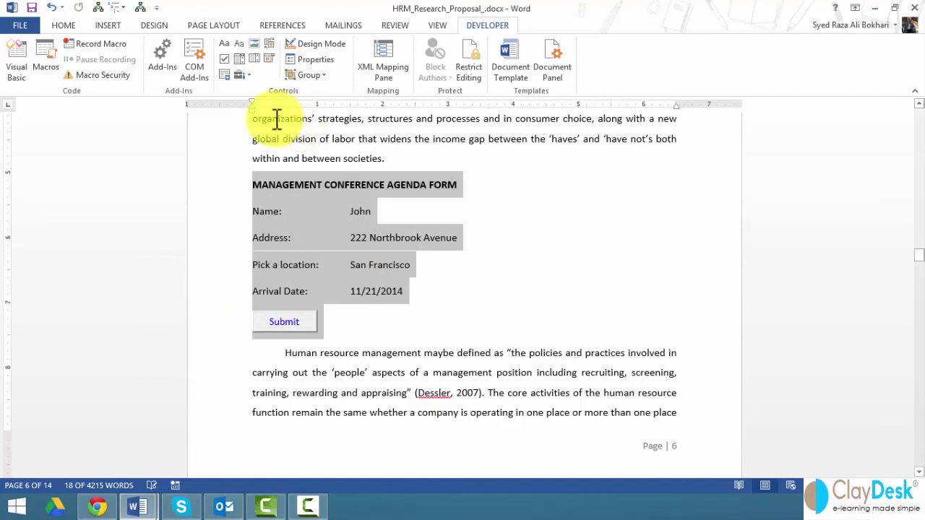
left_click(69, 28)
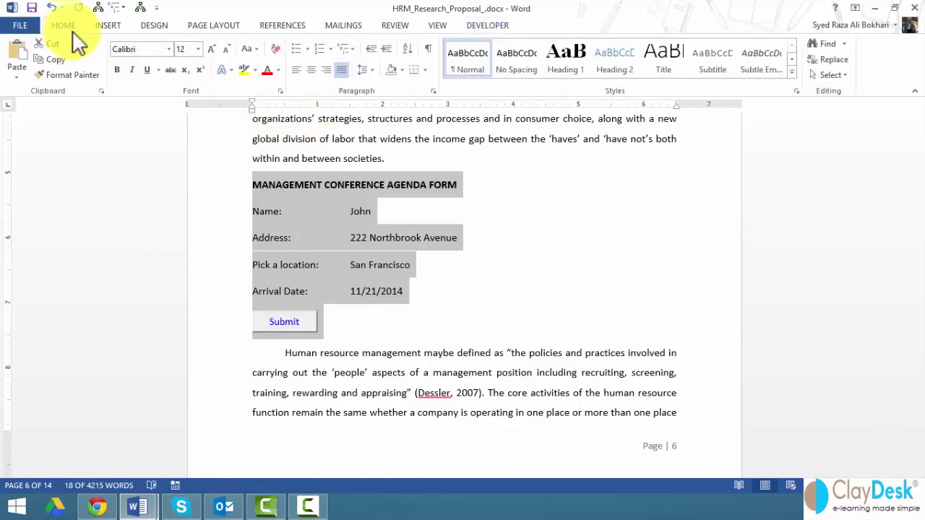
left_click(426, 74)
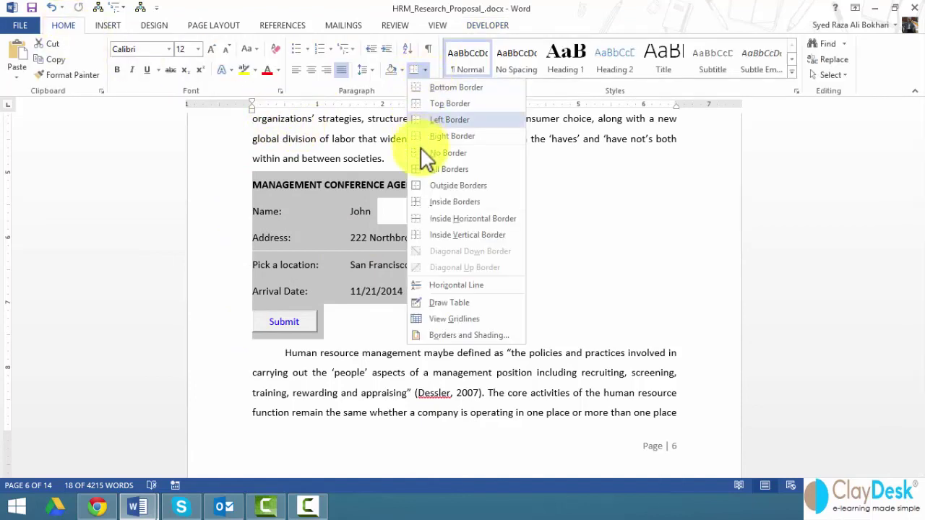
left_click(423, 184)
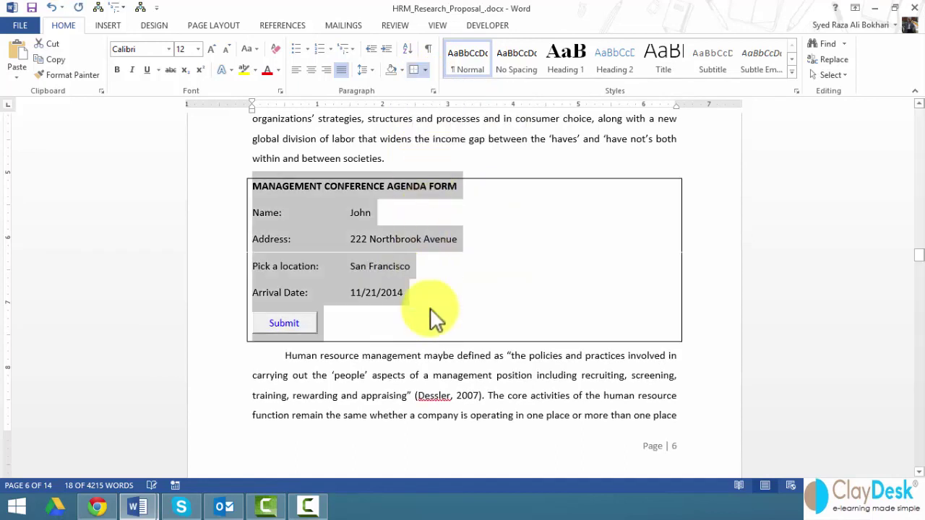
left_click(423, 368)
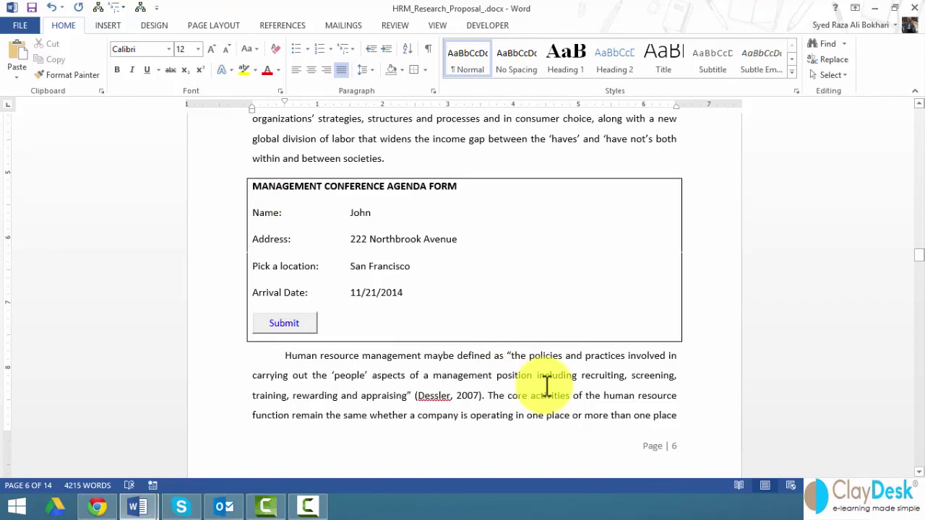
Show the Developer tab's Legacy Tools controls gallery, then dismiss it without inserting anything
left_click(490, 27)
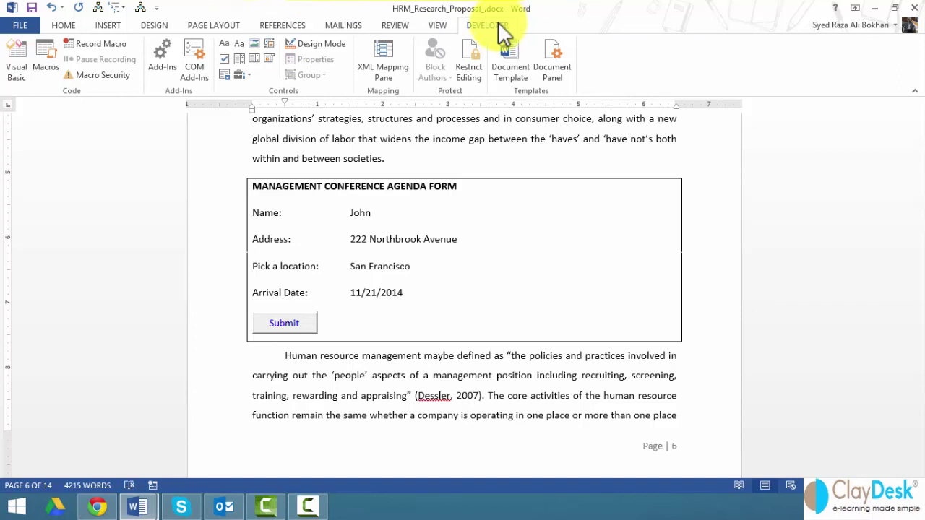
left_click(246, 76)
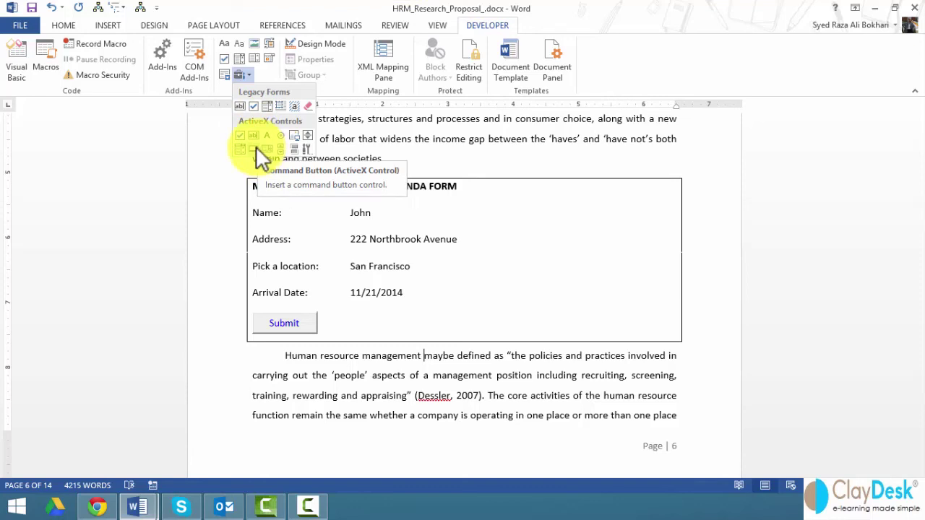
left_click(374, 382)
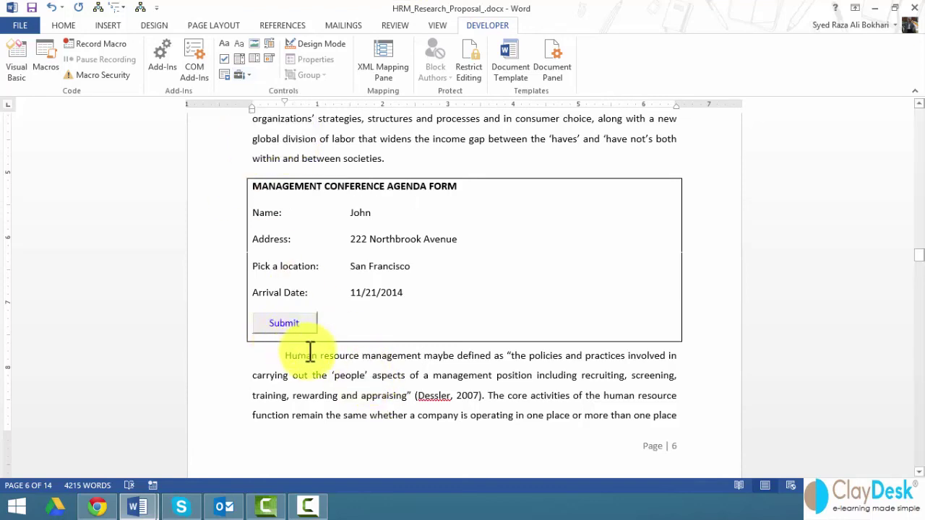